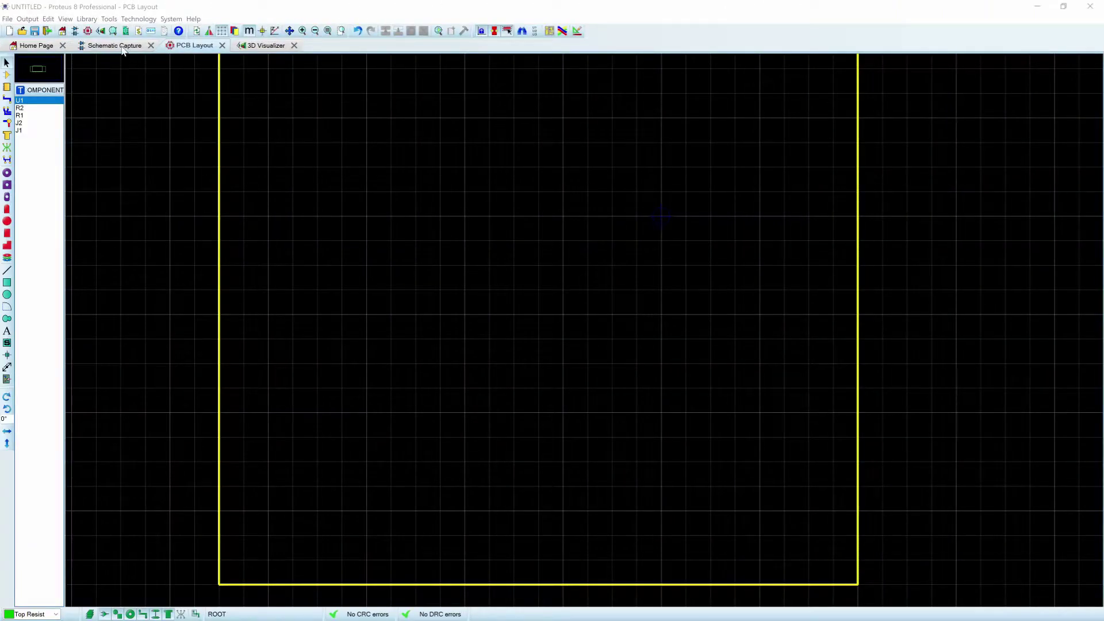
# Bring up the LM317HS regulator schematic with J1, J2, R1 and R2
pyautogui.click(123, 48)
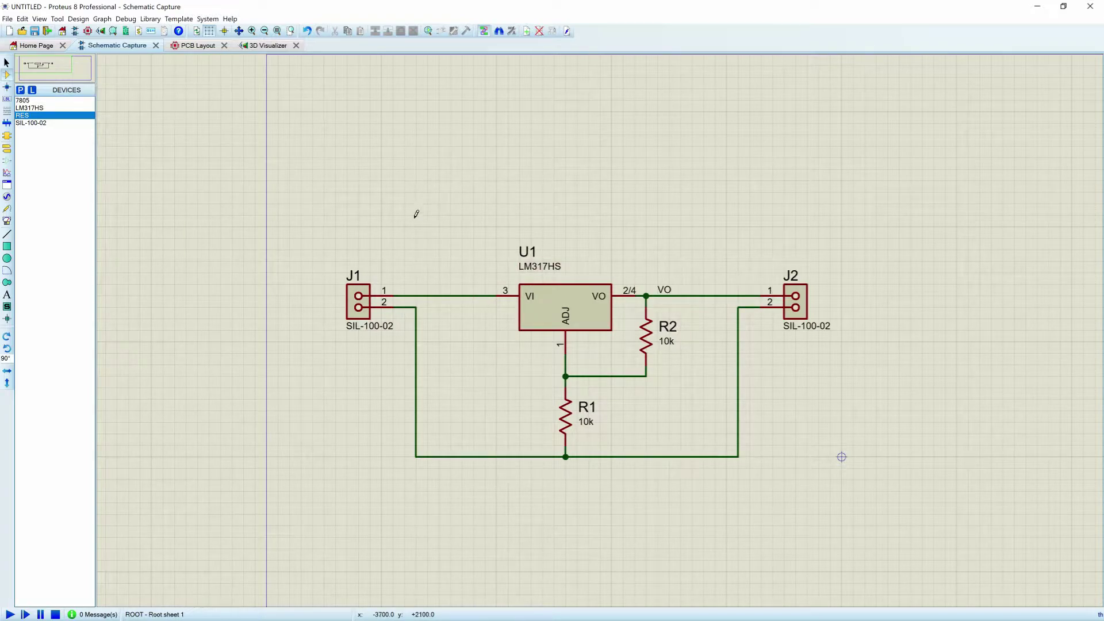
# Place the U1 LM317 footprint inside the PCB board outline
pyautogui.click(176, 46)
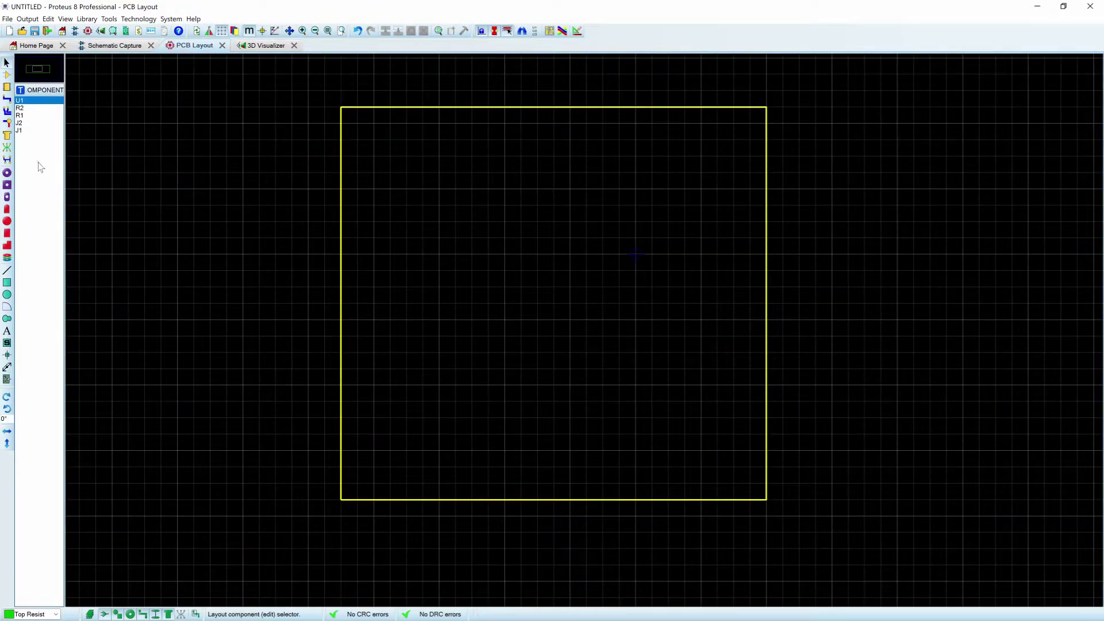
pyautogui.click(7, 76)
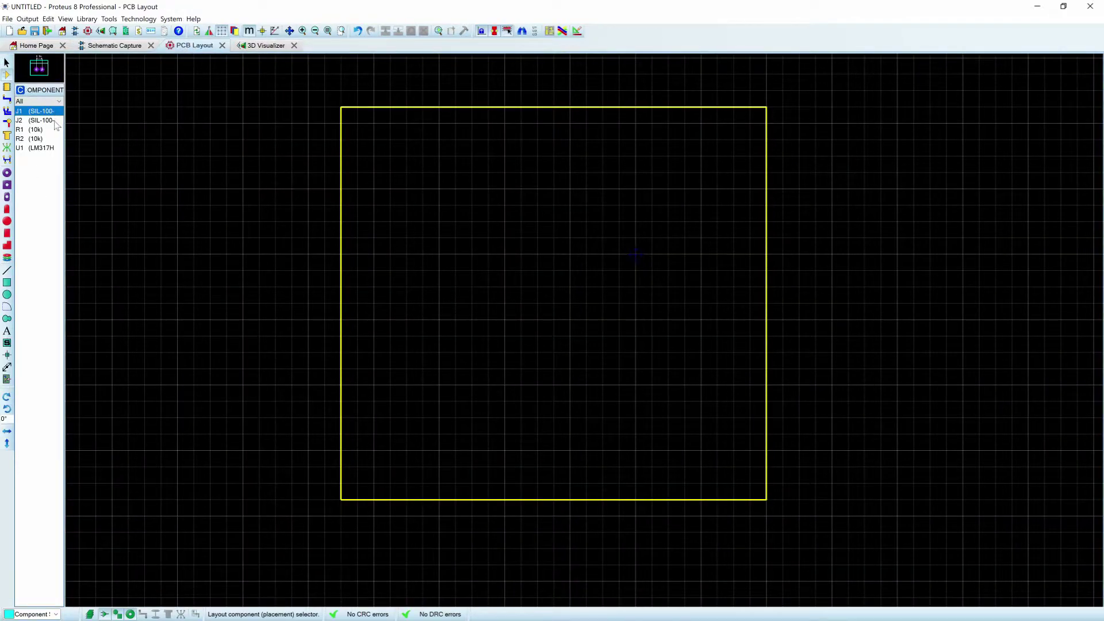
pyautogui.click(37, 148)
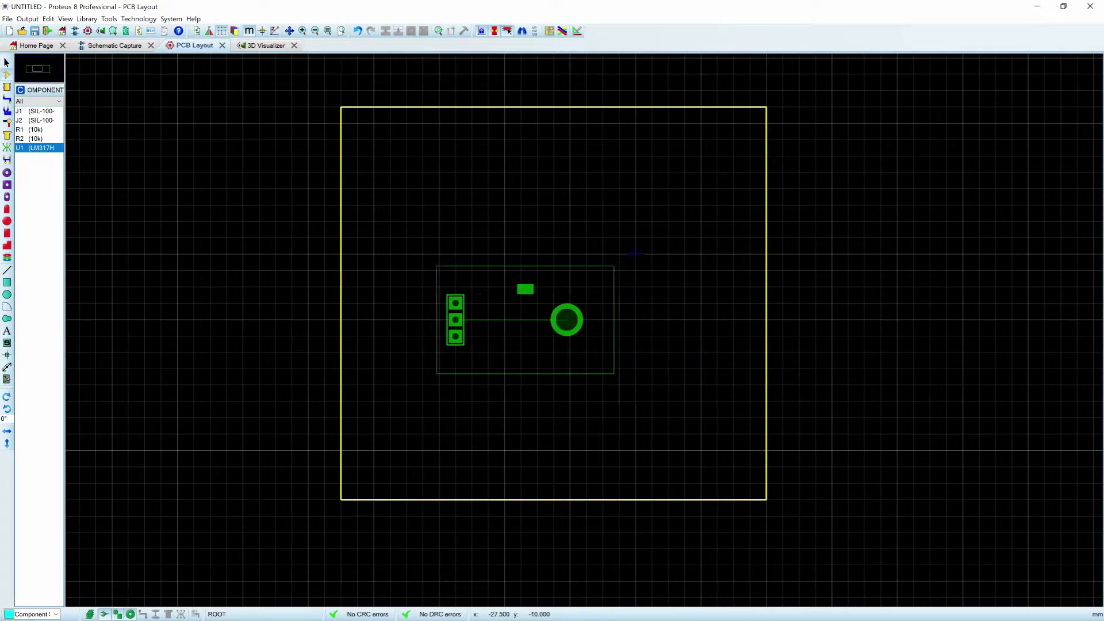
pyautogui.click(455, 320)
pyautogui.scroll(1, 491, 320)
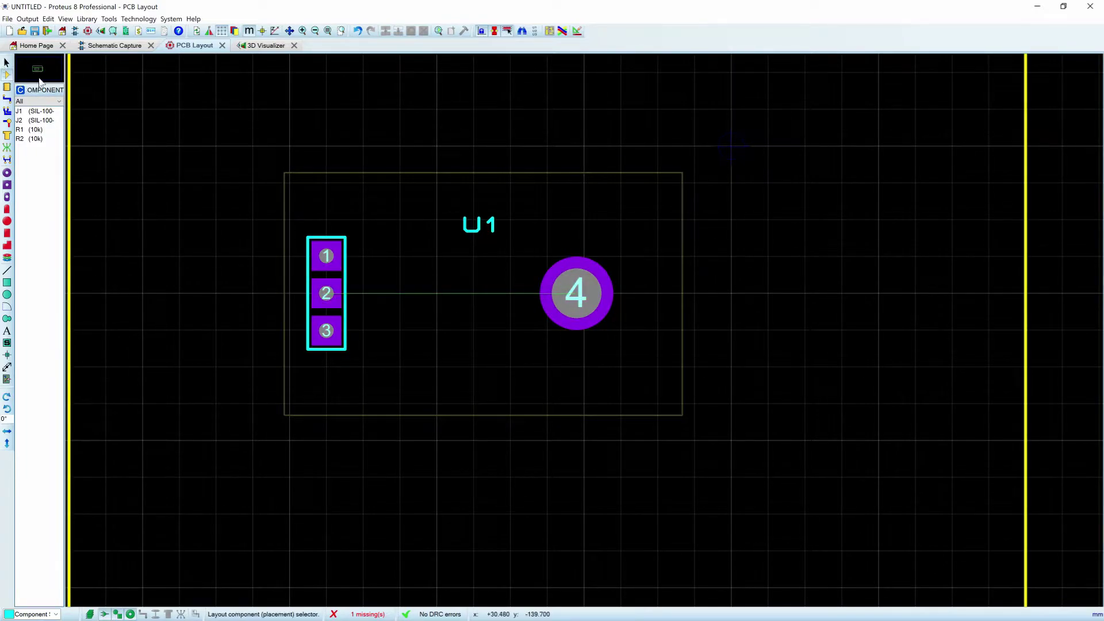
# Move the U1 reference label up, clear of the footprint outline
pyautogui.click(7, 63)
pyautogui.click(476, 233)
pyautogui.moveTo(476, 233); pyautogui.dragTo(549, 160)
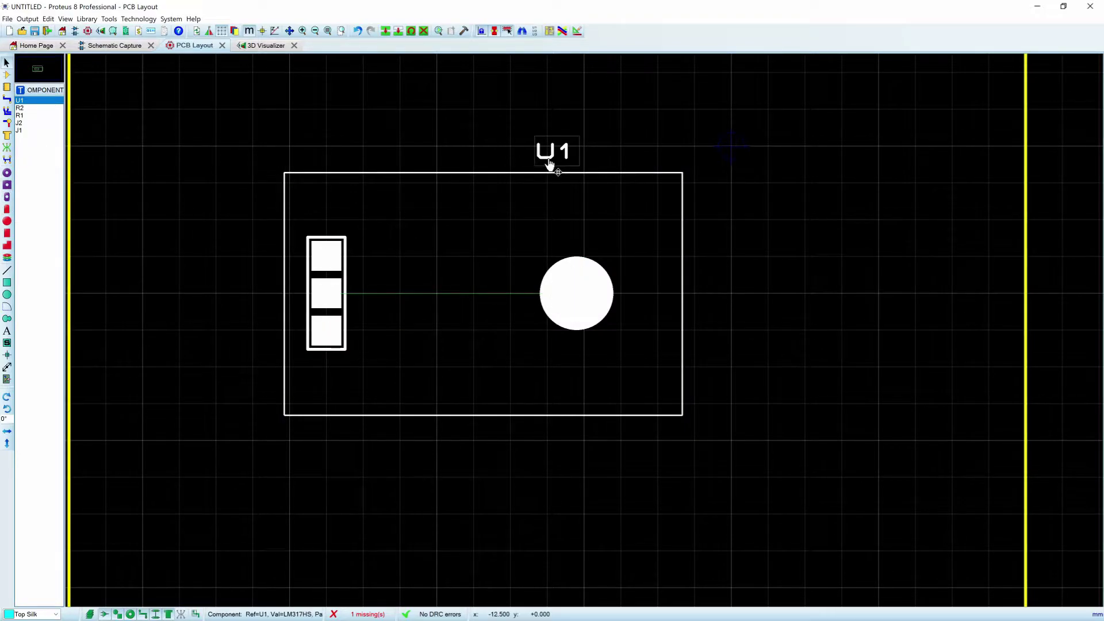
pyautogui.moveTo(549, 164); pyautogui.dragTo(585, 90)
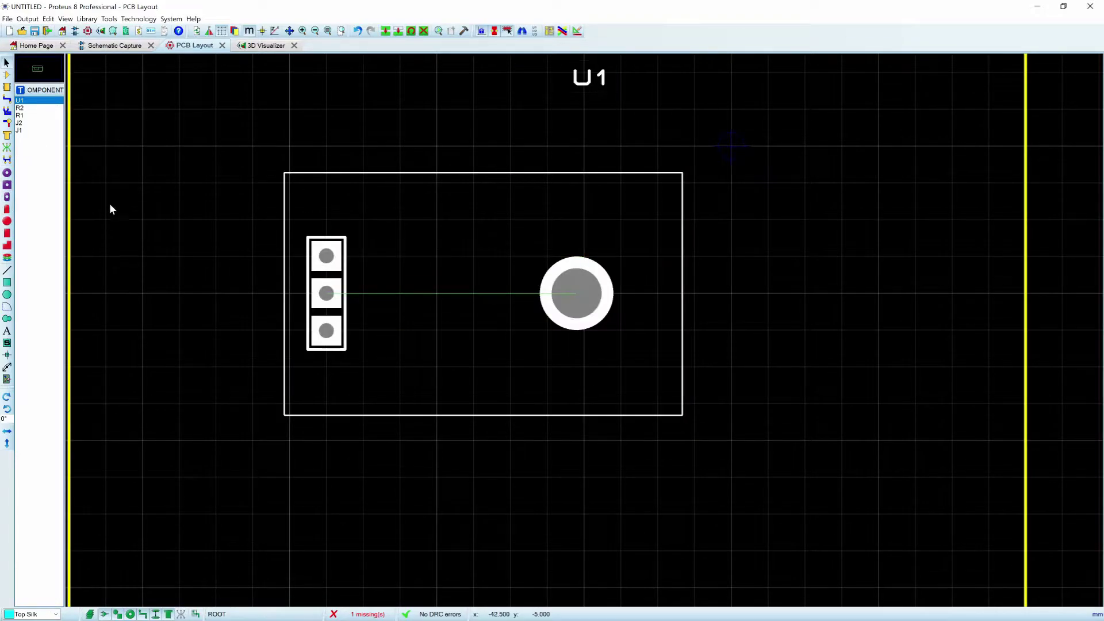
# Pour a Top Copper zone on net VO over a rectangle enclosing U1
pyautogui.click(8, 137)
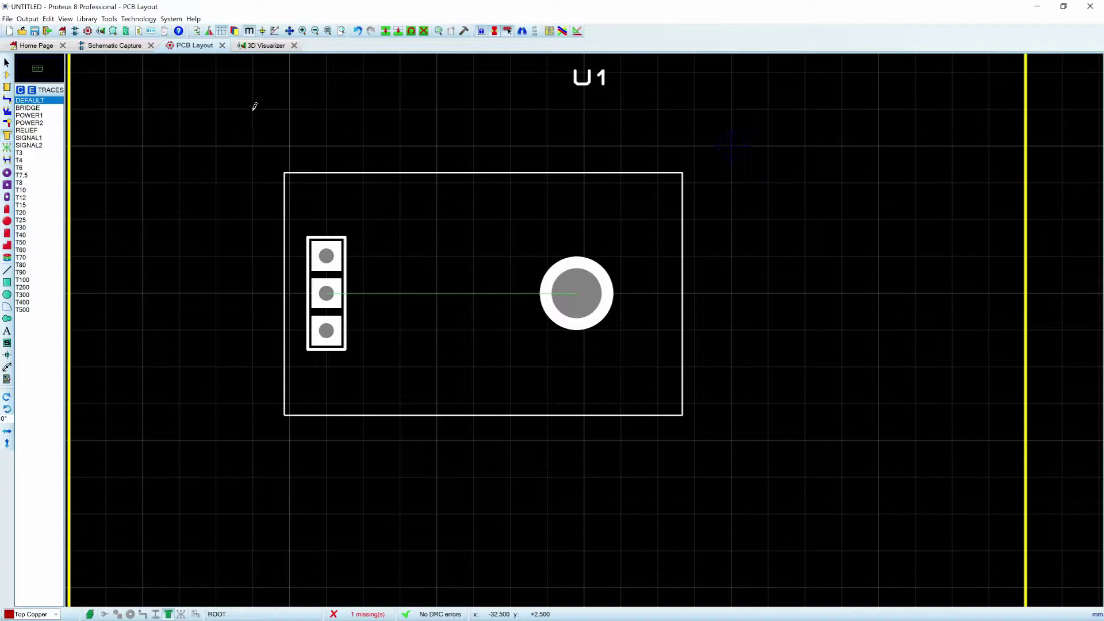
pyautogui.click(254, 106)
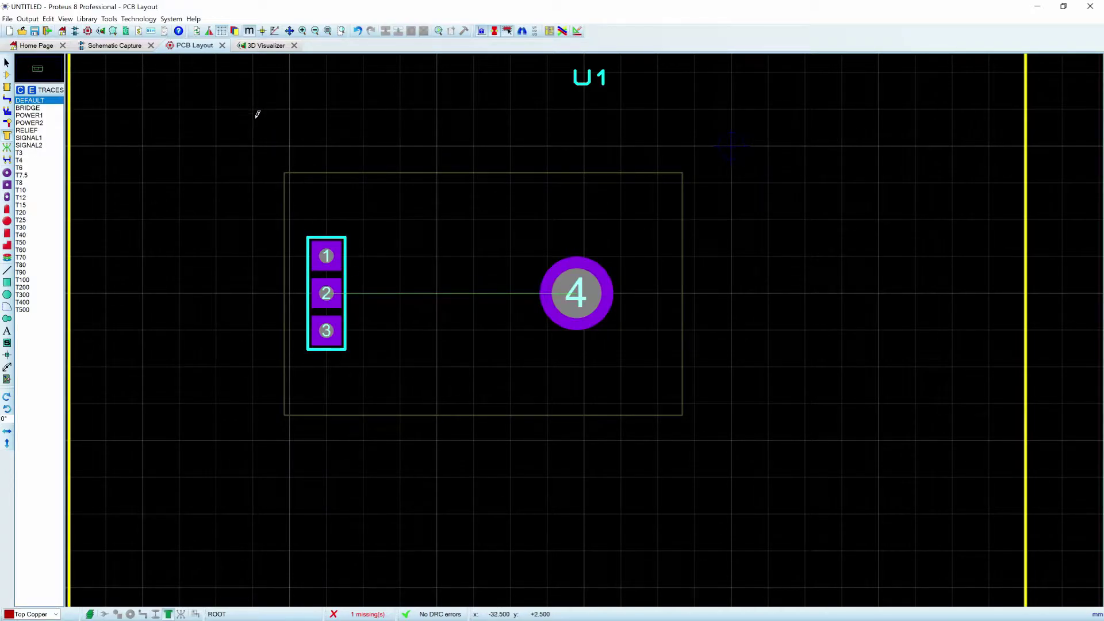
pyautogui.moveTo(256, 105)
pyautogui.mouseDown()
pyautogui.moveTo(607, 479)
pyautogui.moveTo(707, 484)
pyautogui.mouseUp()
pyautogui.click(537, 254)
pyautogui.click(529, 271)
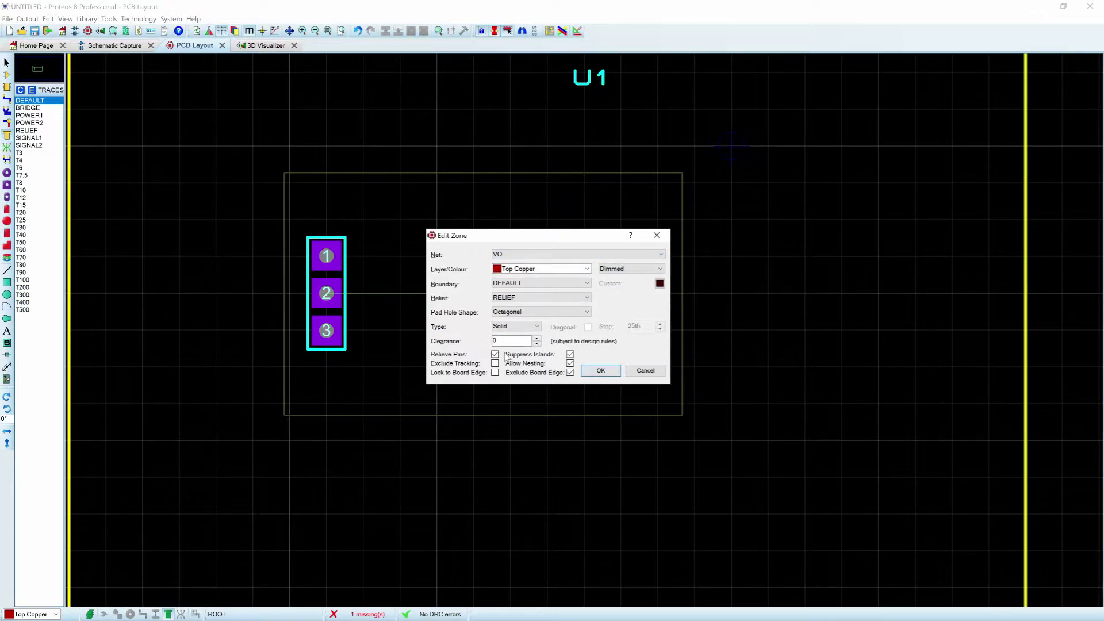
pyautogui.click(601, 370)
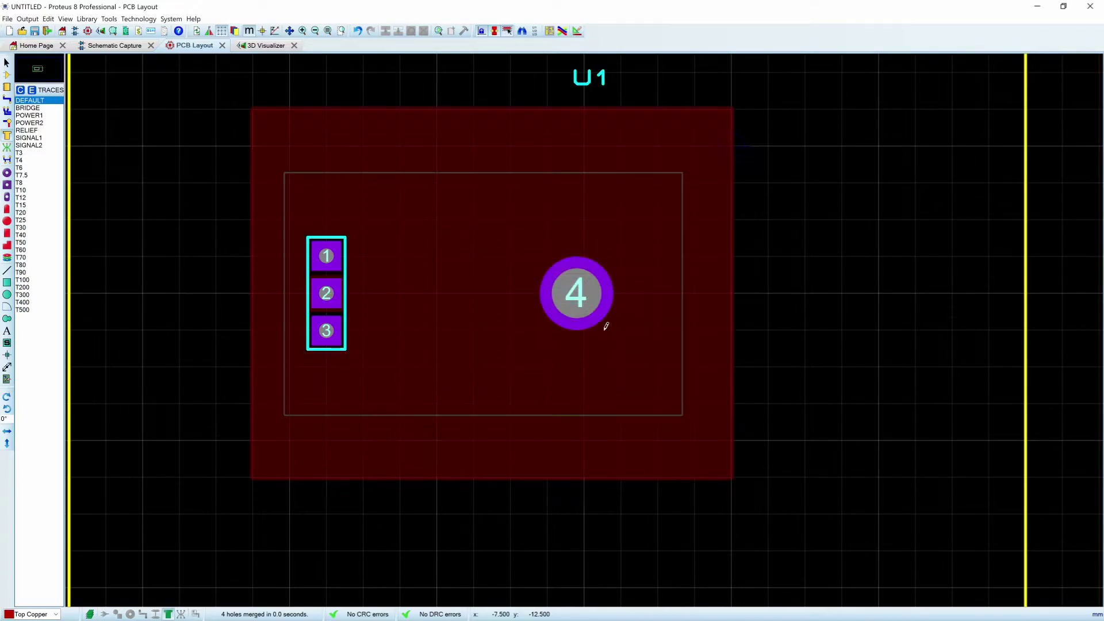
pyautogui.click(115, 46)
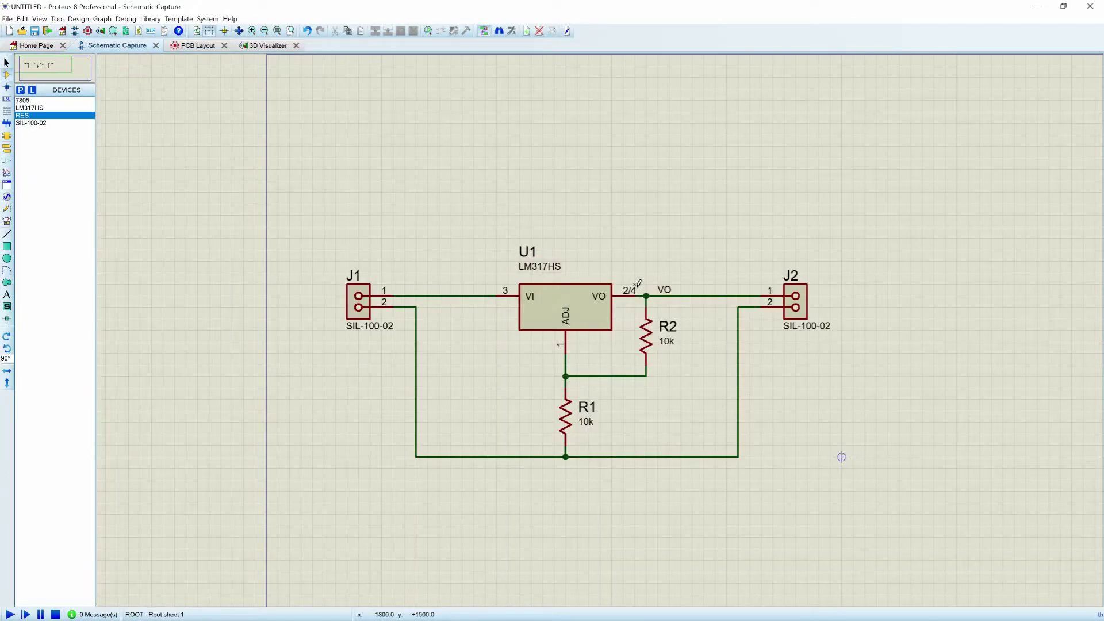
pyautogui.rightClick(689, 295)
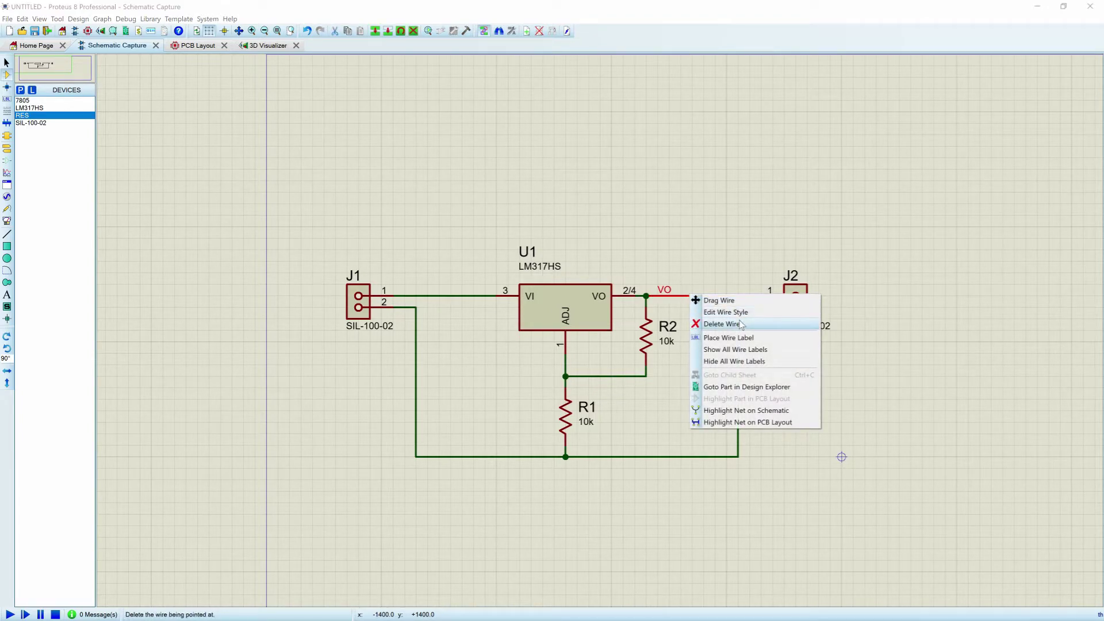
pyautogui.click(745, 340)
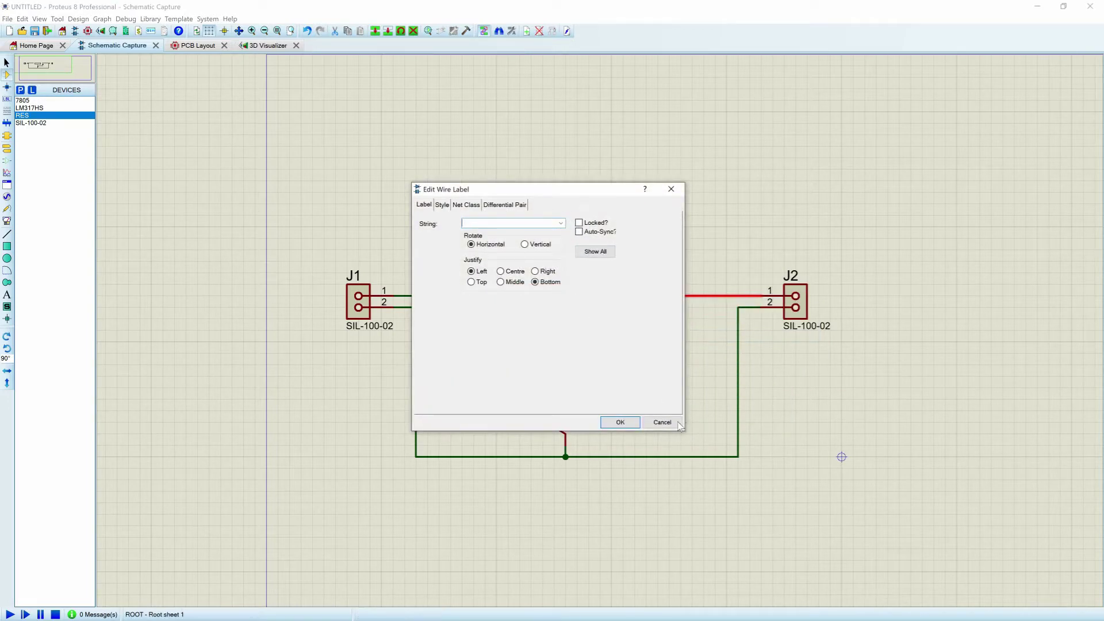
pyautogui.click(662, 422)
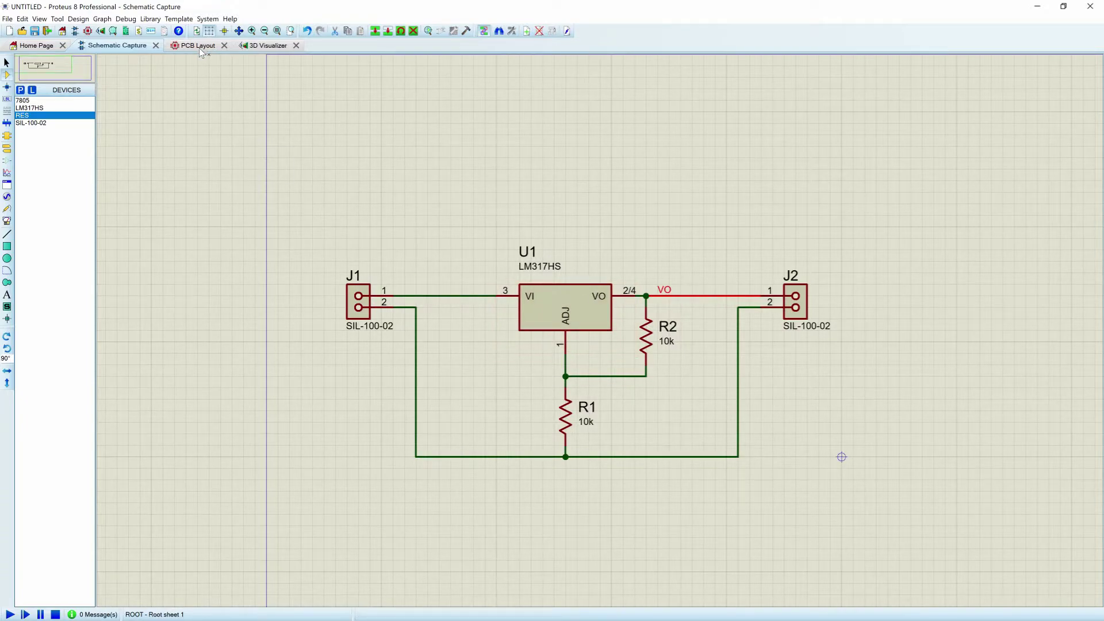
pyautogui.click(196, 45)
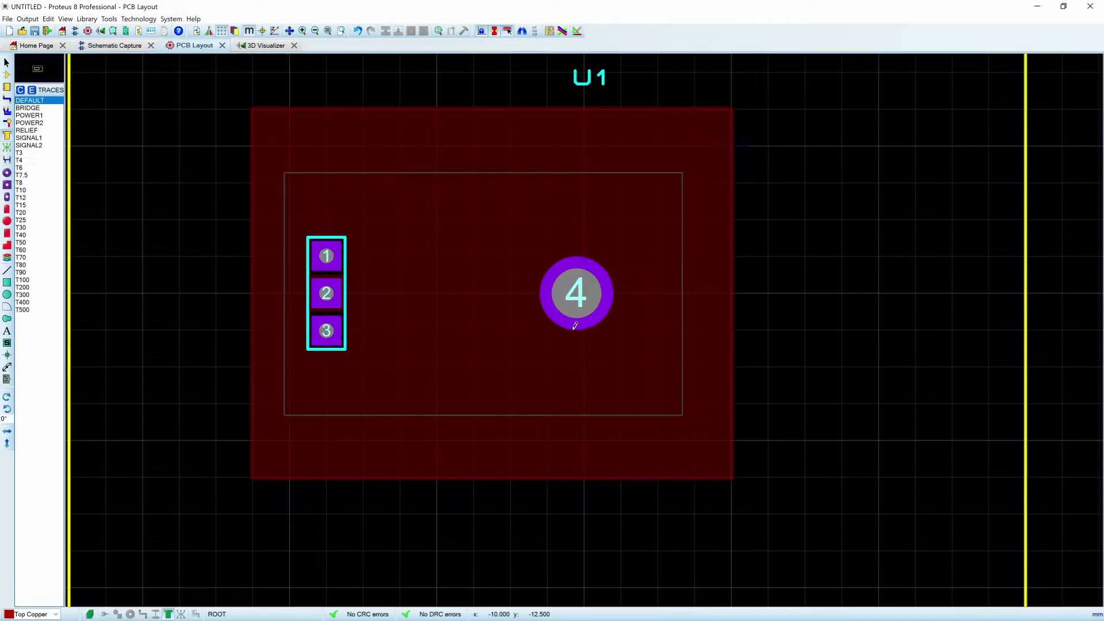
pyautogui.click(7, 62)
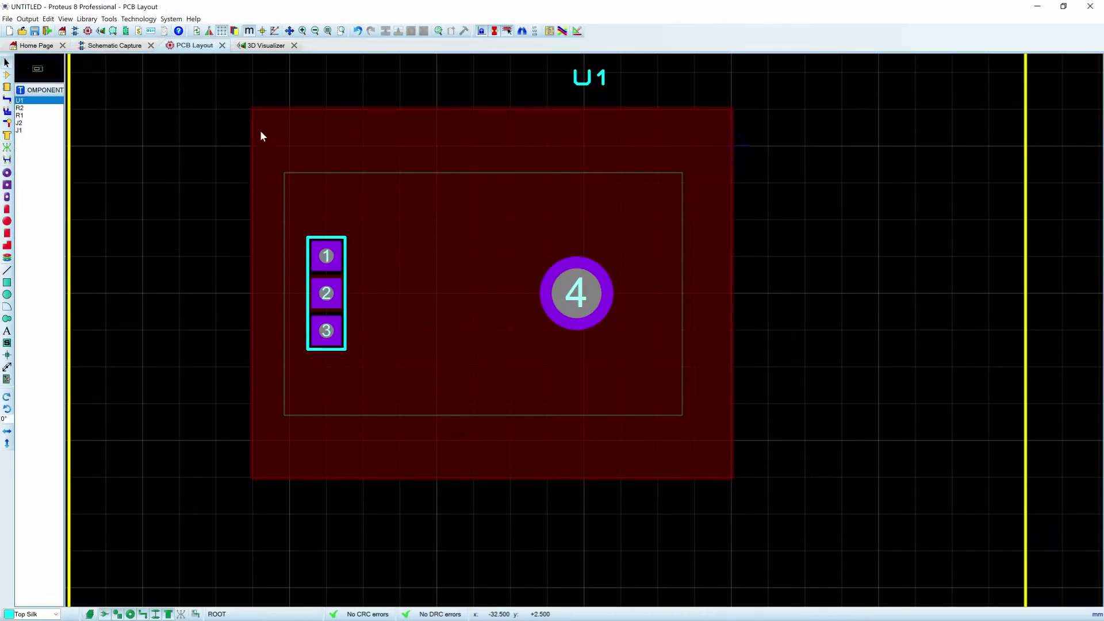
pyautogui.rightClick(360, 110)
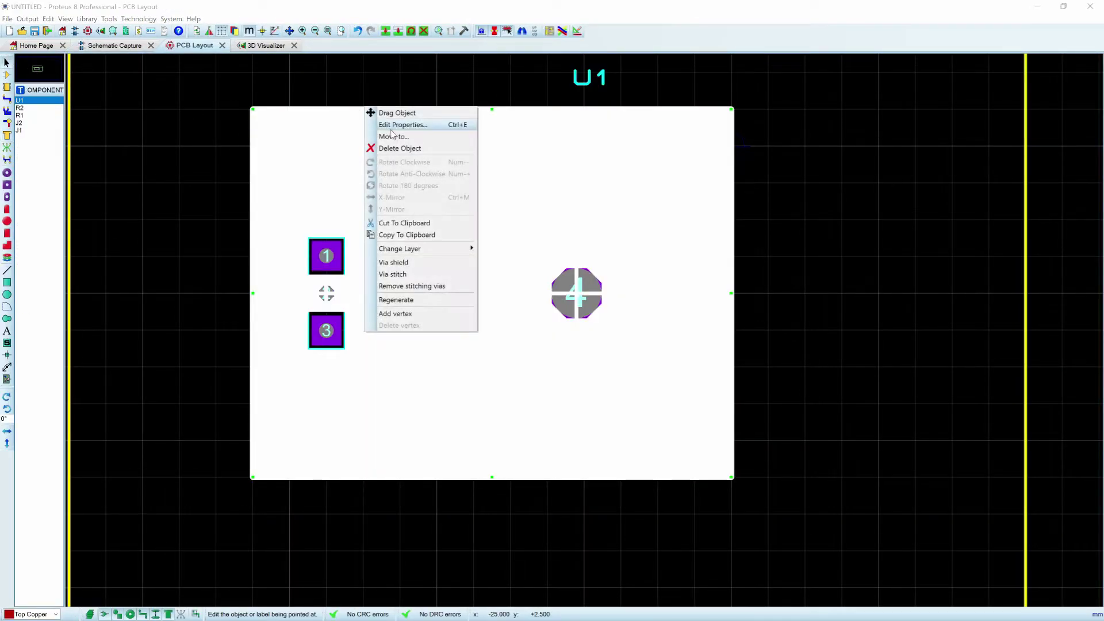
pyautogui.click(394, 125)
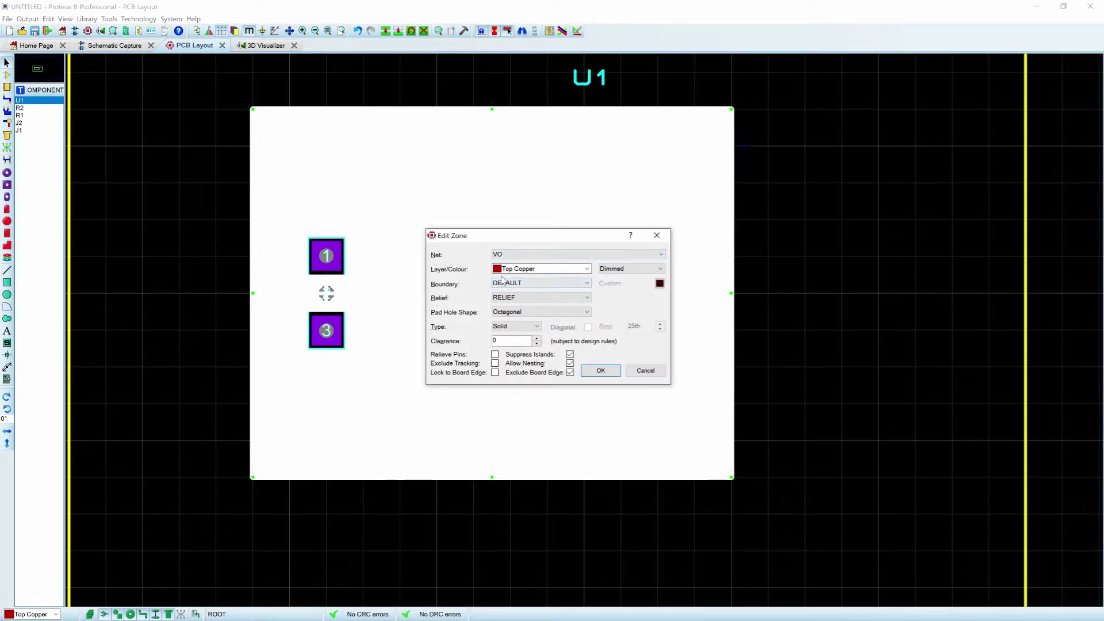
pyautogui.click(660, 372)
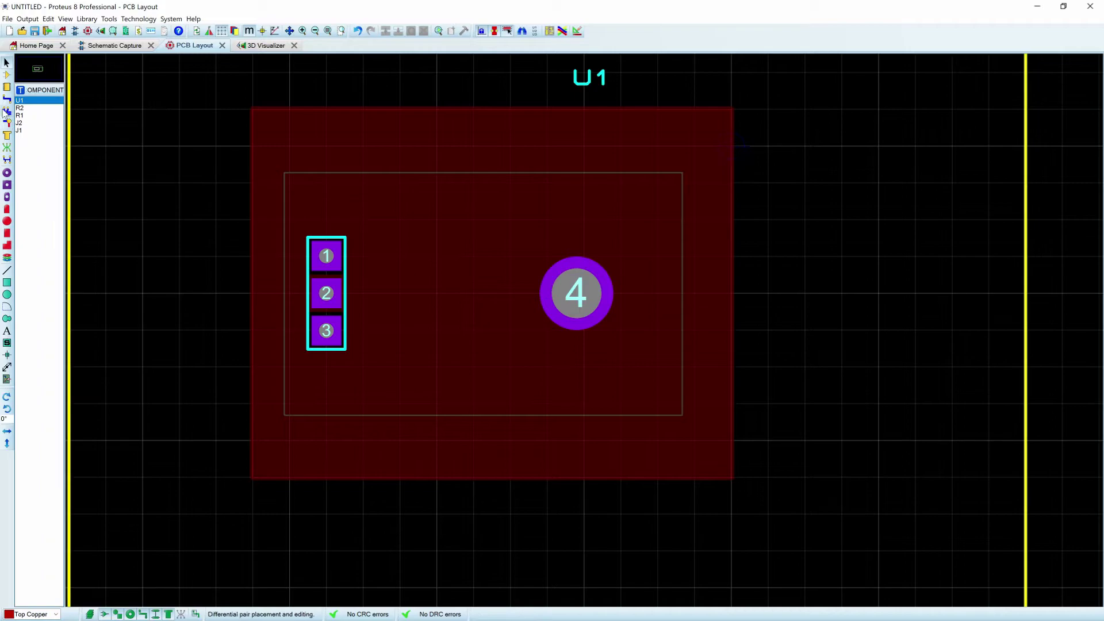
# Pour a second zone on Bottom Copper, net VO, over the board area
pyautogui.click(7, 135)
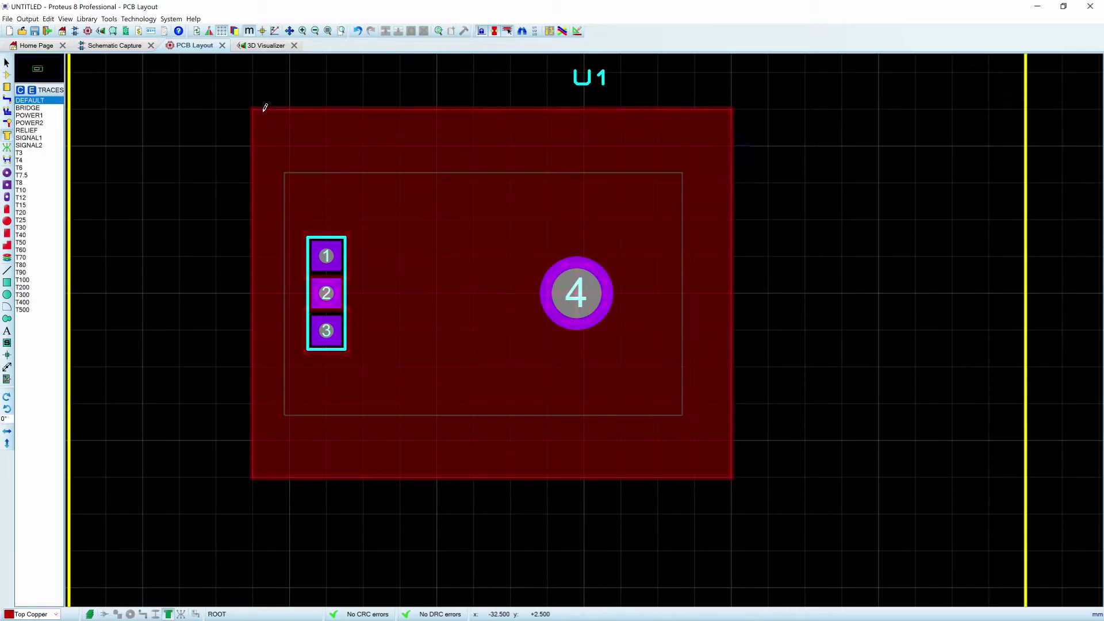
pyautogui.moveTo(252, 109)
pyautogui.mouseDown()
pyautogui.moveTo(583, 382)
pyautogui.moveTo(730, 515)
pyautogui.moveTo(732, 535)
pyautogui.mouseUp()
pyautogui.click(546, 275)
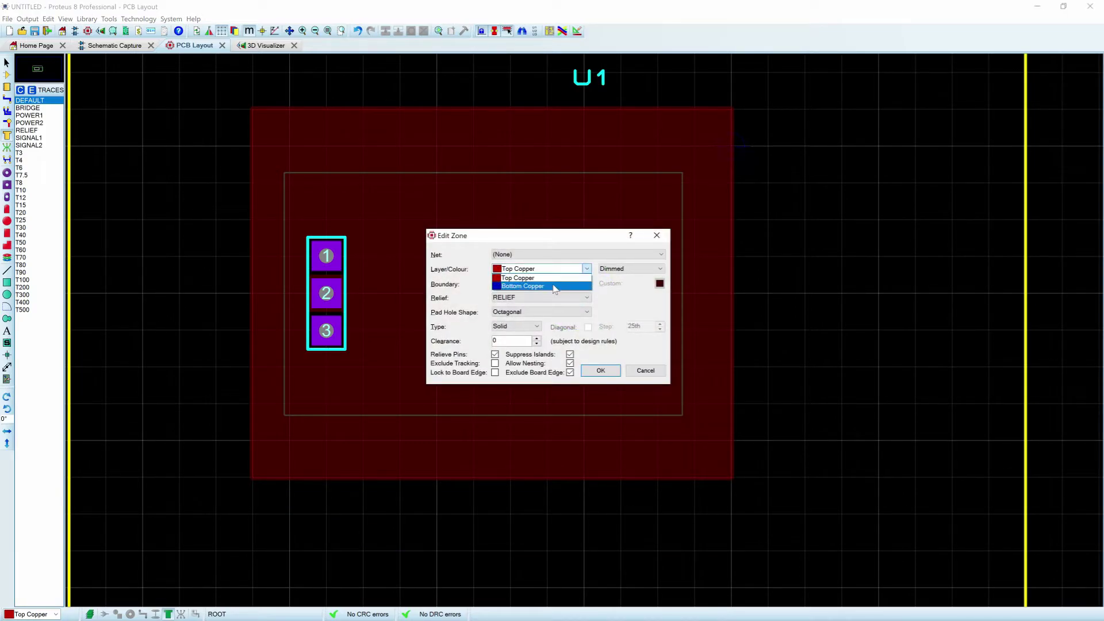
pyautogui.click(556, 285)
pyautogui.click(541, 255)
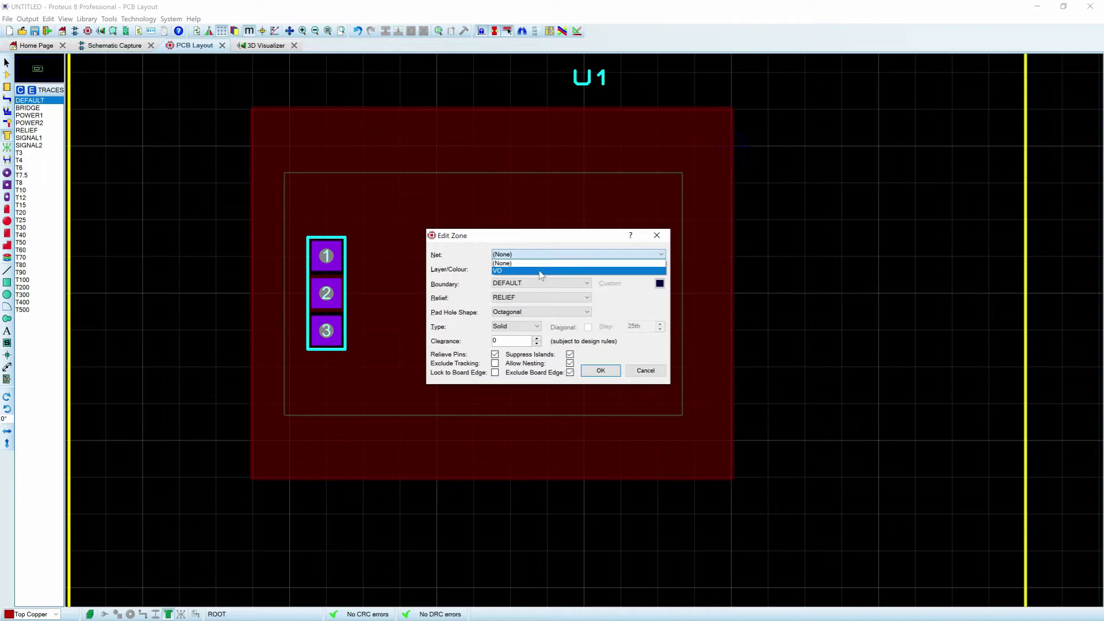
pyautogui.click(542, 274)
pyautogui.click(600, 370)
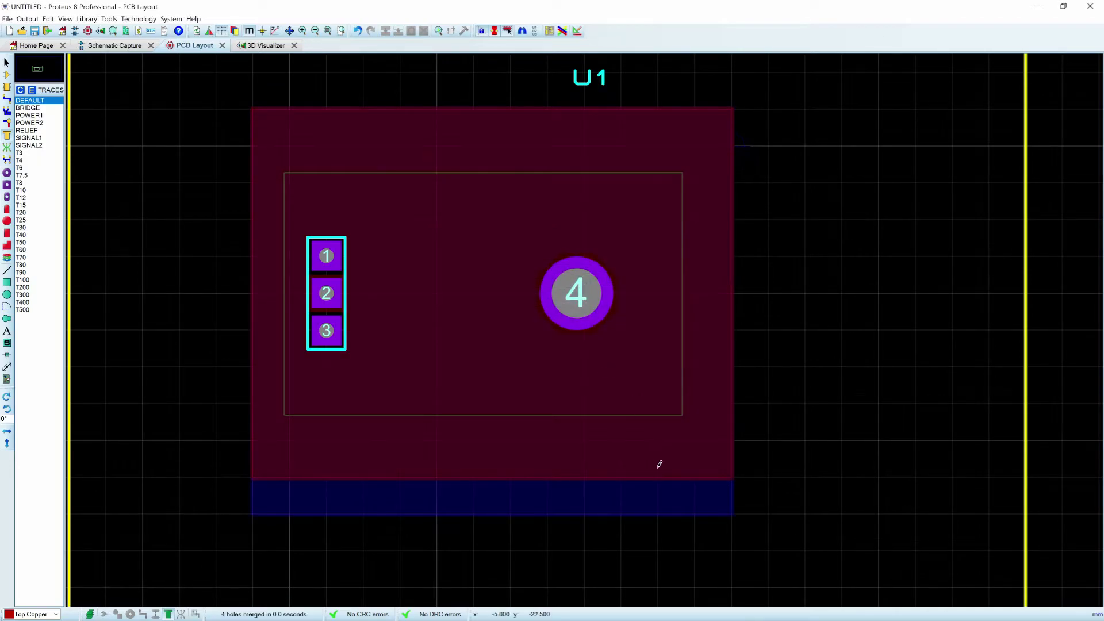
# Delete the bottom copper zone, then undo to restore it
pyautogui.click(7, 62)
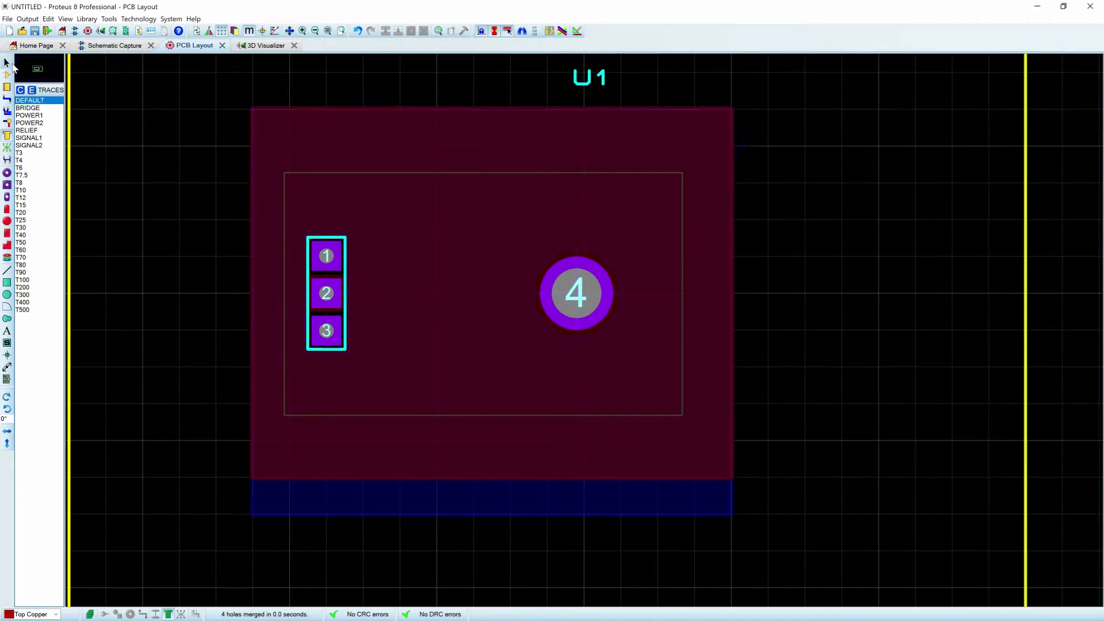
pyautogui.click(350, 515)
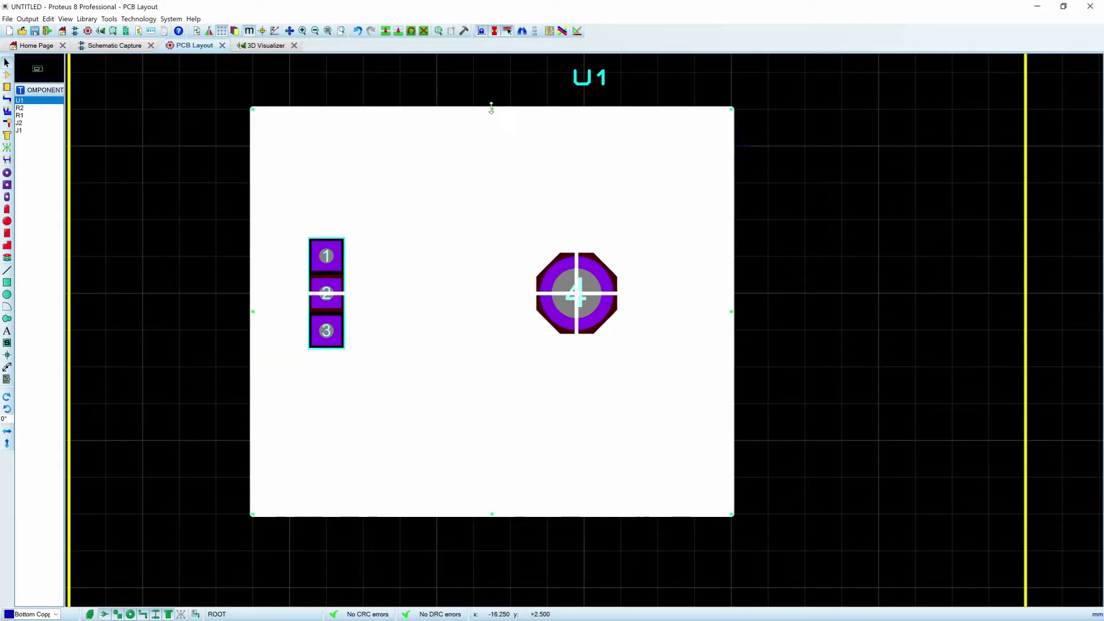
pyautogui.press('Delete')
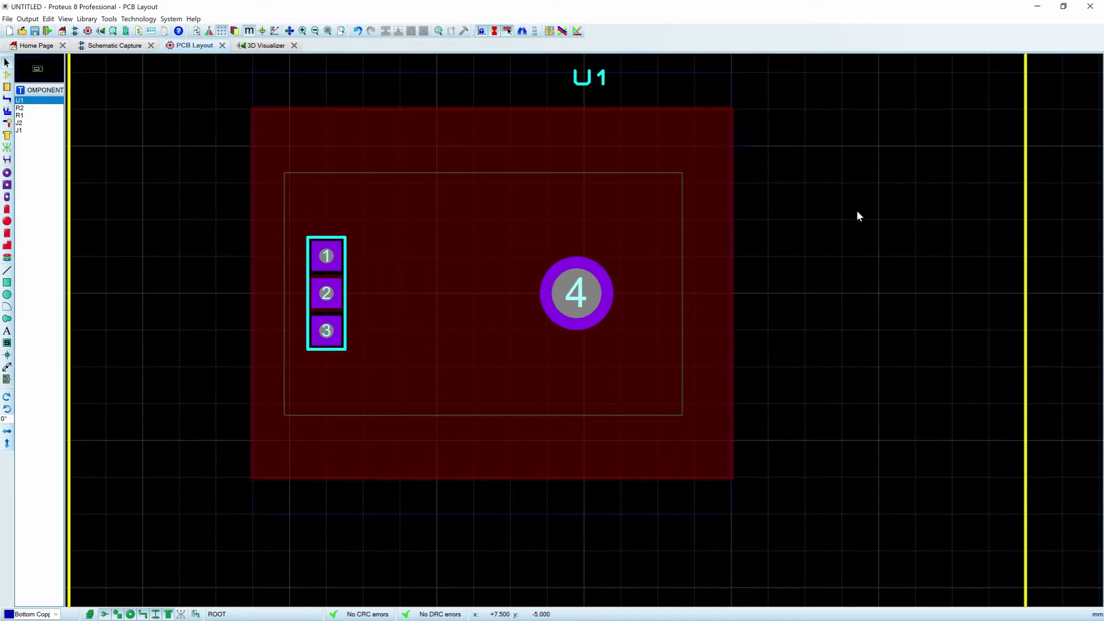
pyautogui.hotkey('ctrl', 'z')
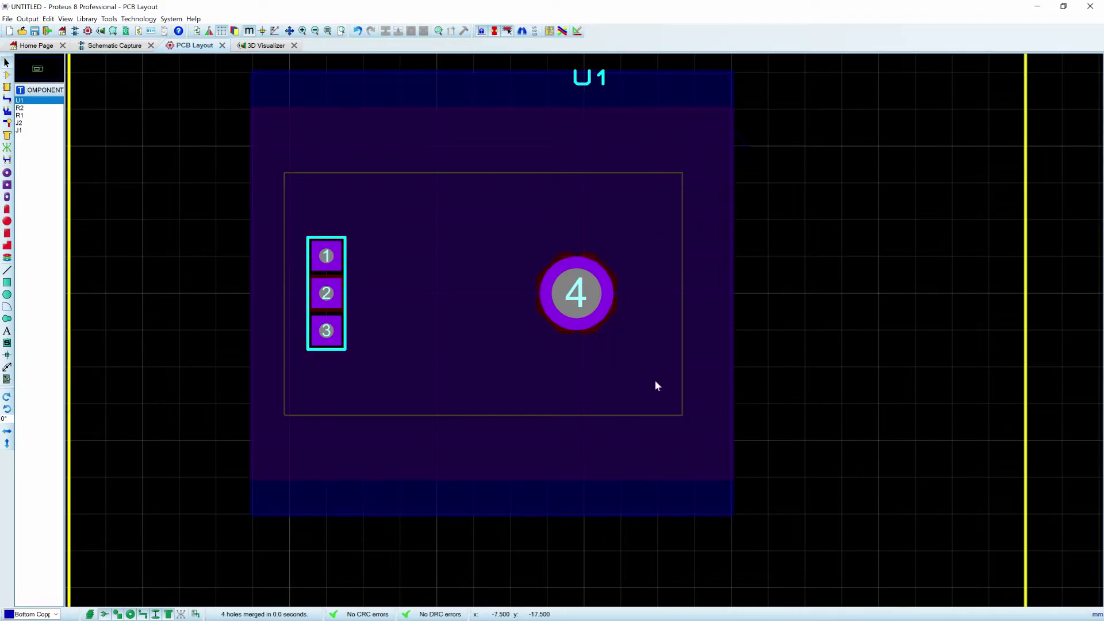
# Via-stitch the top copper zone with V0.3MM vias at 50th spacing and 25th edge gap
pyautogui.click(527, 116)
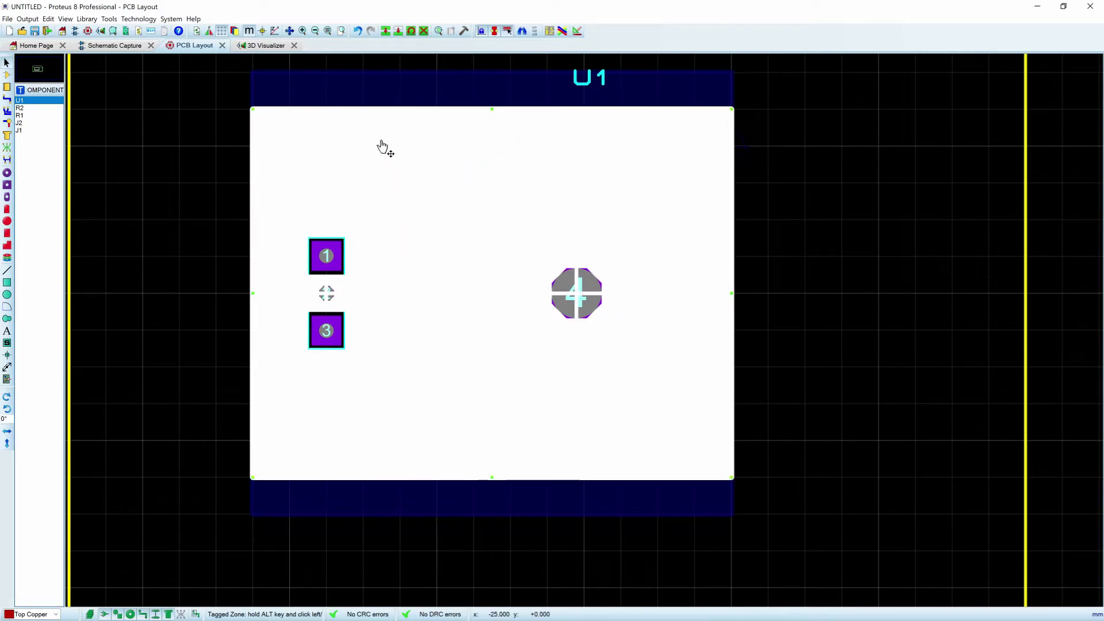
pyautogui.rightClick(364, 115)
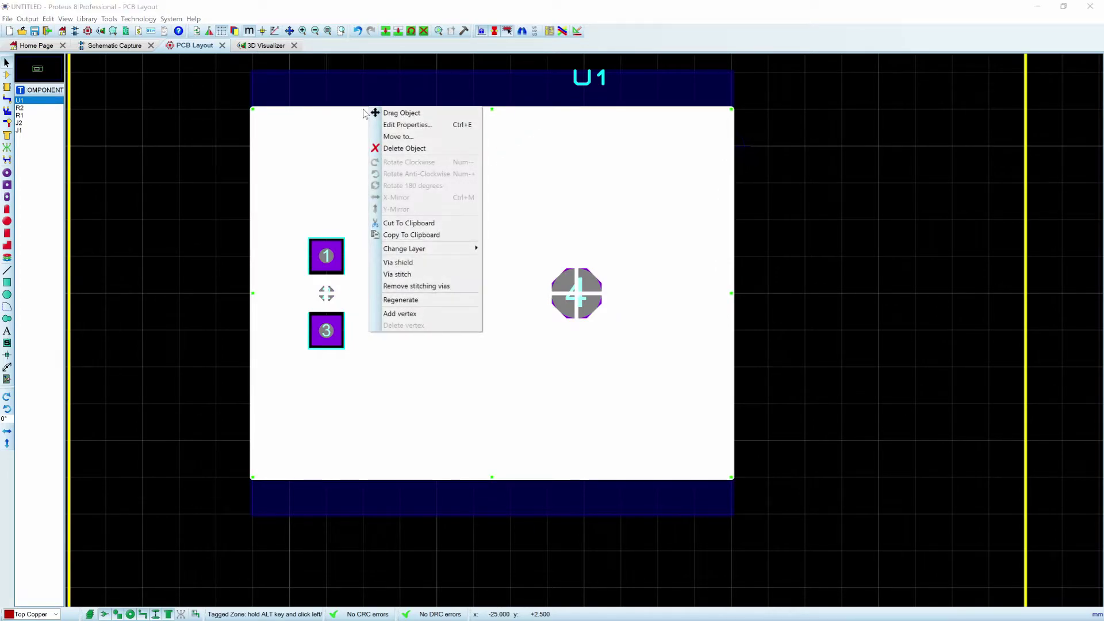
pyautogui.click(413, 276)
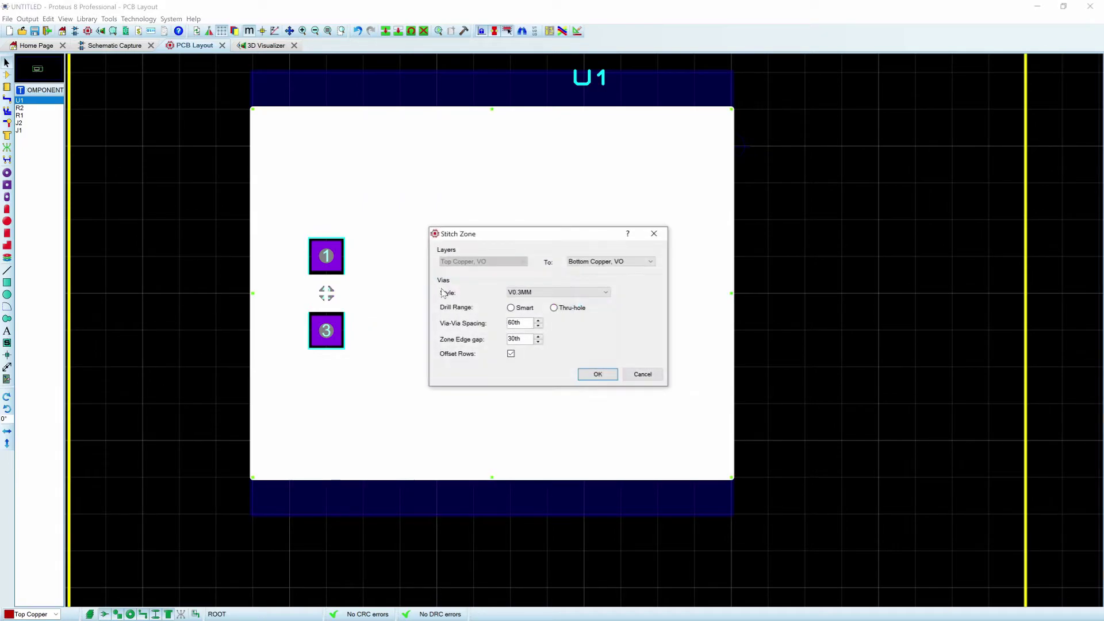
pyautogui.click(546, 293)
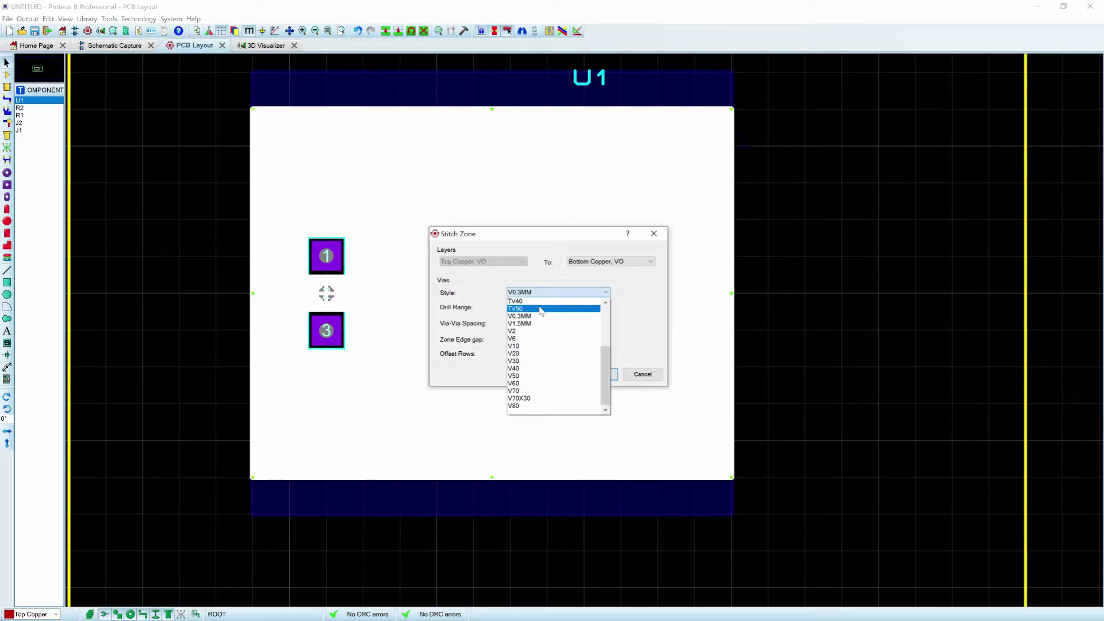
pyautogui.click(539, 316)
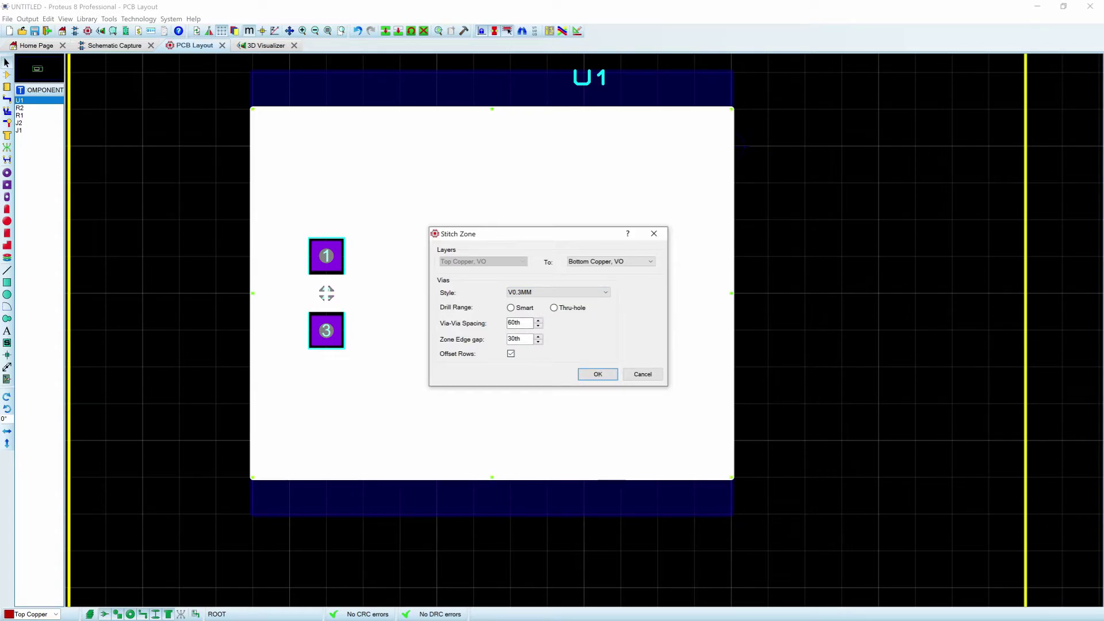
pyautogui.moveTo(508, 323); pyautogui.dragTo(512, 322)
pyautogui.write('5')
pyautogui.moveTo(508, 339); pyautogui.dragTo(516, 339)
pyautogui.write('25')
pyautogui.click(597, 375)
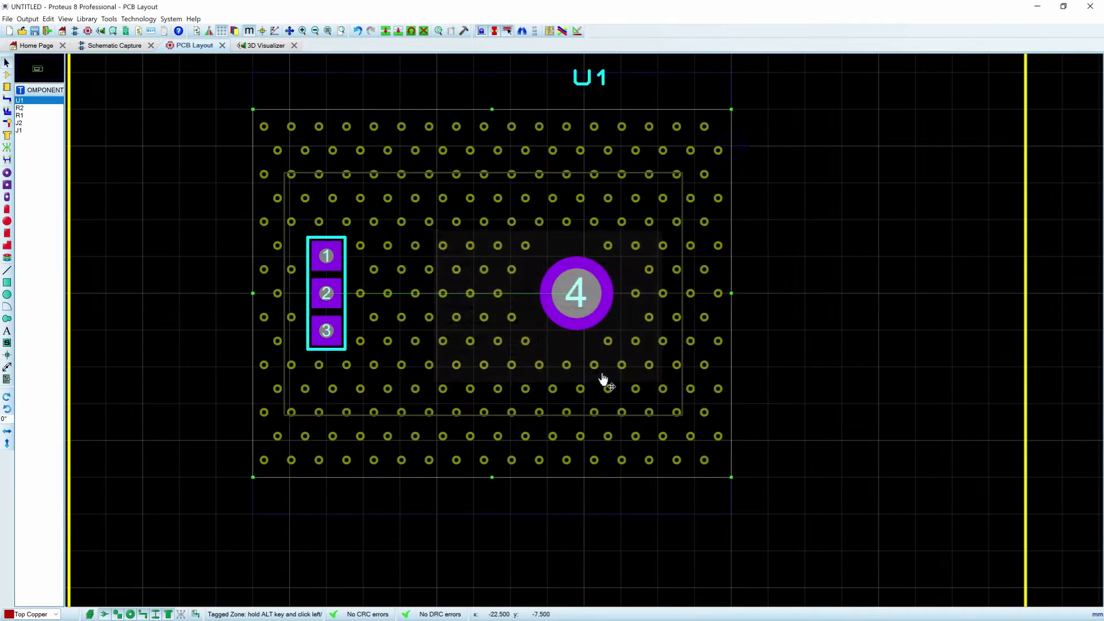
pyautogui.click(772, 339)
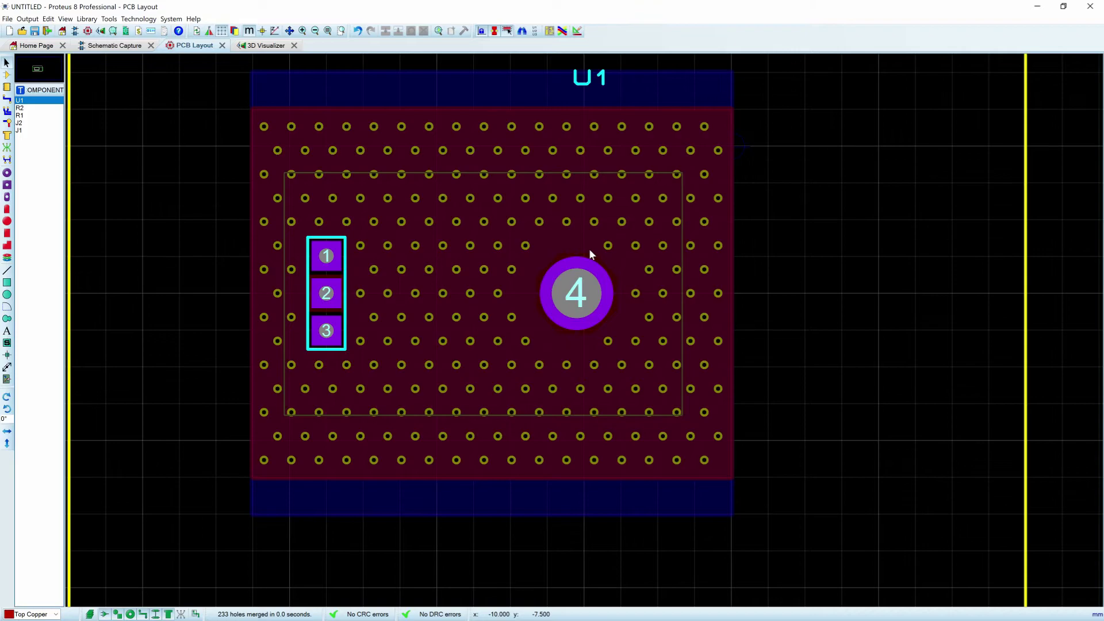
pyautogui.click(257, 46)
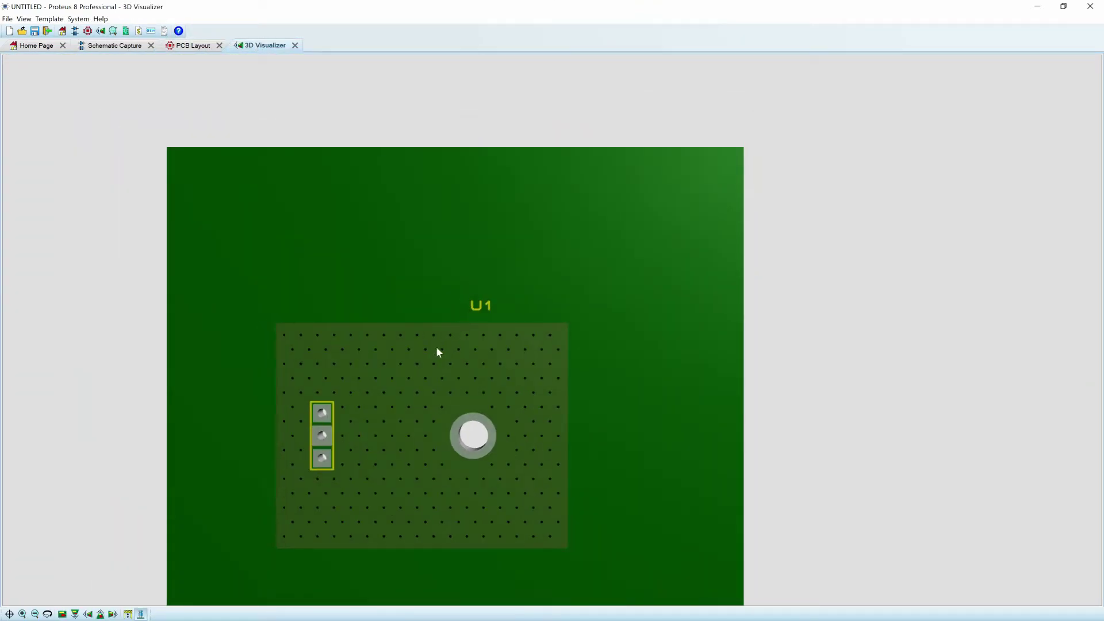
pyautogui.moveTo(436, 350)
pyautogui.mouseDown()
pyautogui.moveTo(506, 414)
pyautogui.moveTo(535, 345)
pyautogui.mouseUp()
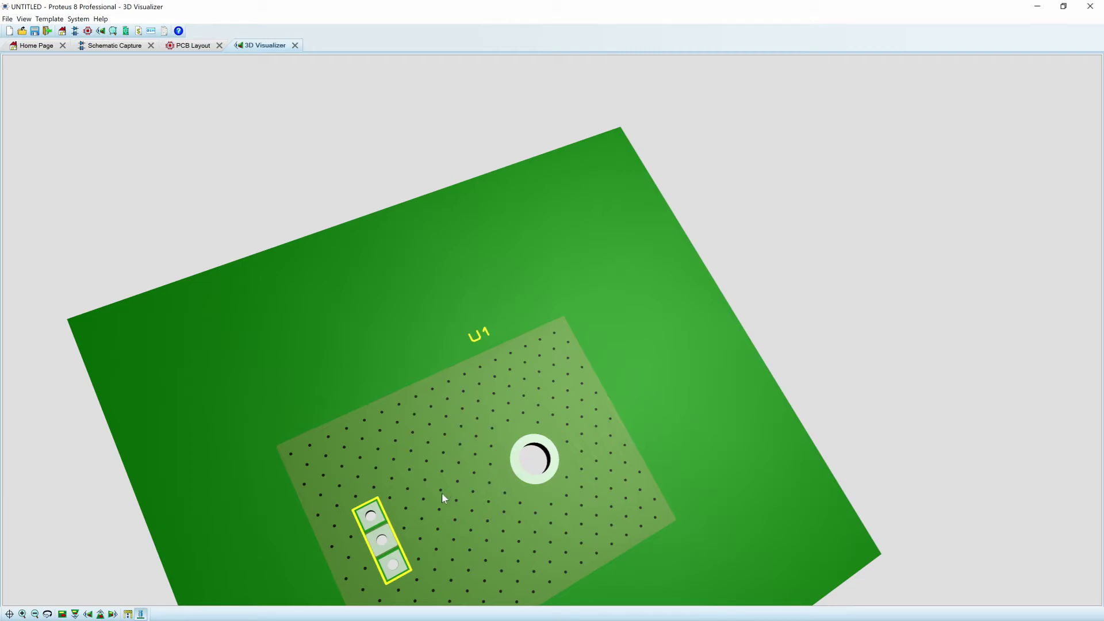
pyautogui.click(186, 46)
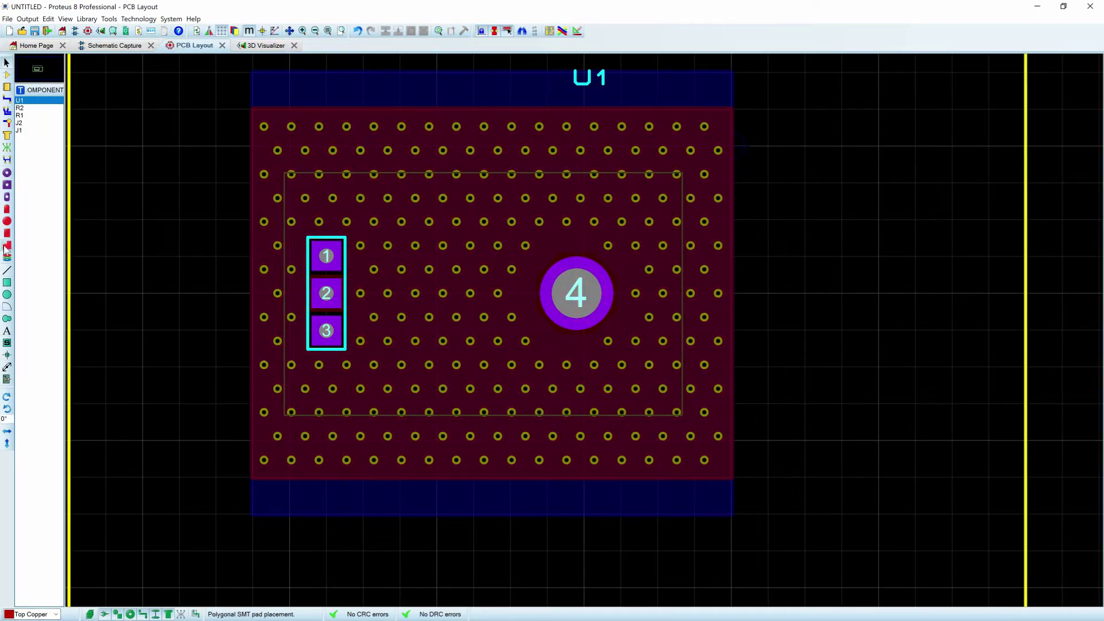
# Draw a Top Resist layer box around U1's pad 4, right of pads 1–3
pyautogui.click(7, 283)
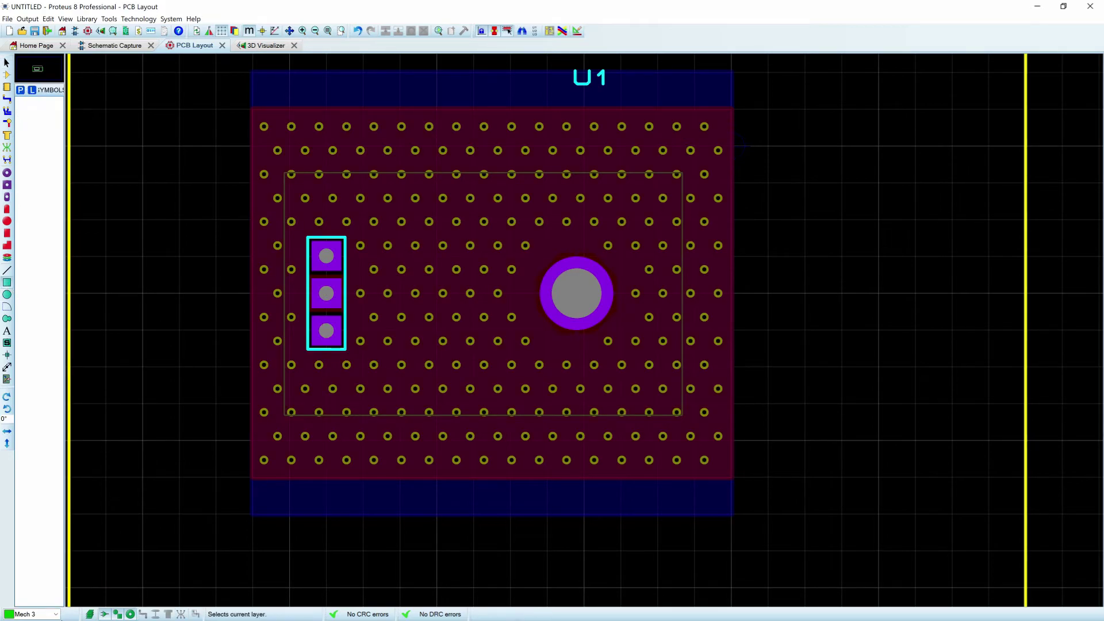
pyautogui.click(41, 616)
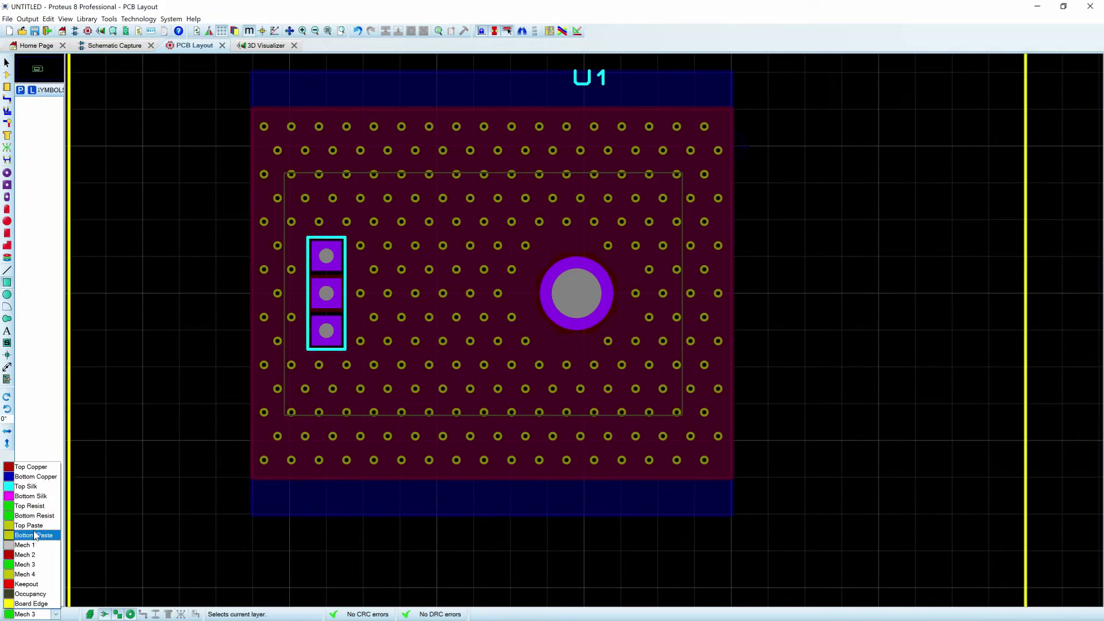
pyautogui.click(40, 512)
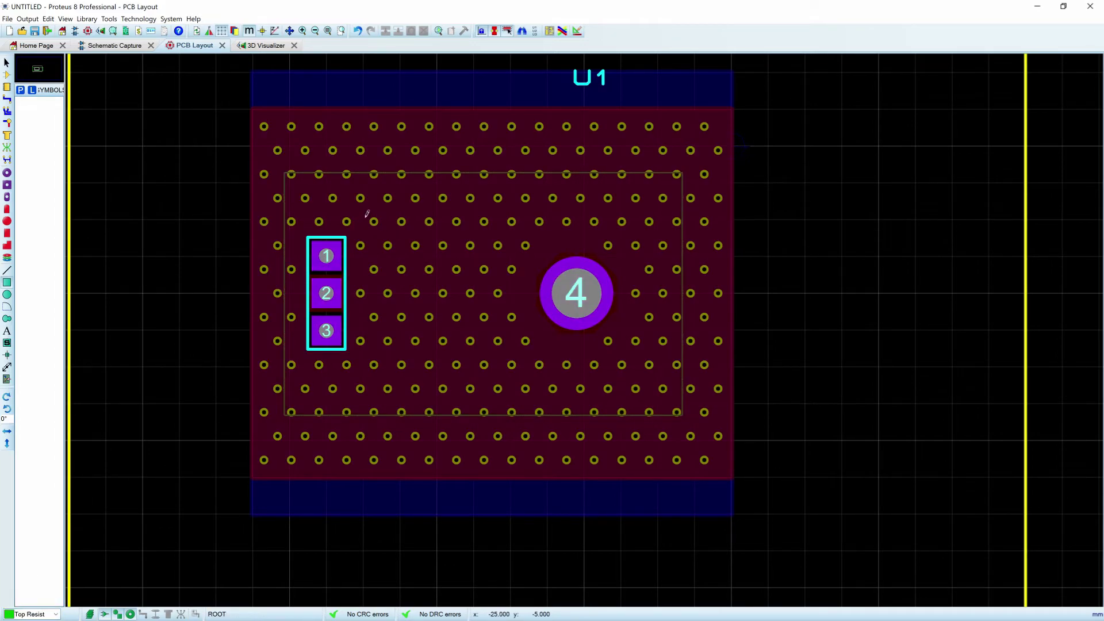
pyautogui.moveTo(367, 218); pyautogui.dragTo(646, 389)
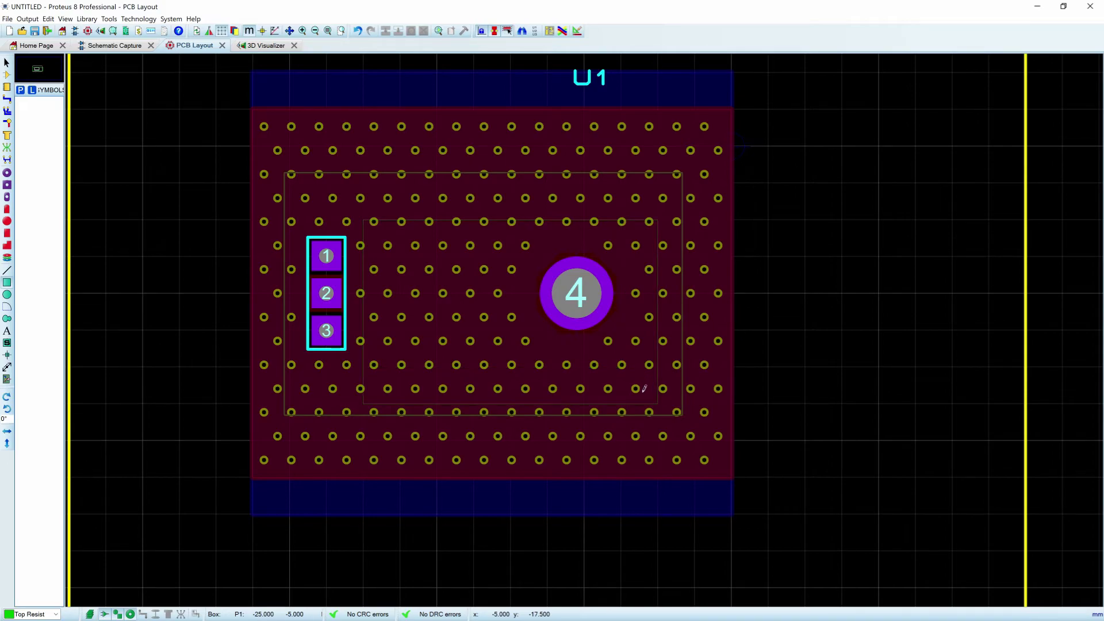
pyautogui.moveTo(669, 393)
pyautogui.mouseDown()
pyautogui.moveTo(682, 395)
pyautogui.moveTo(669, 391)
pyautogui.mouseUp()
pyautogui.moveTo(668, 388); pyautogui.dragTo(668, 373)
pyautogui.moveTo(668, 371); pyautogui.dragTo(668, 371)
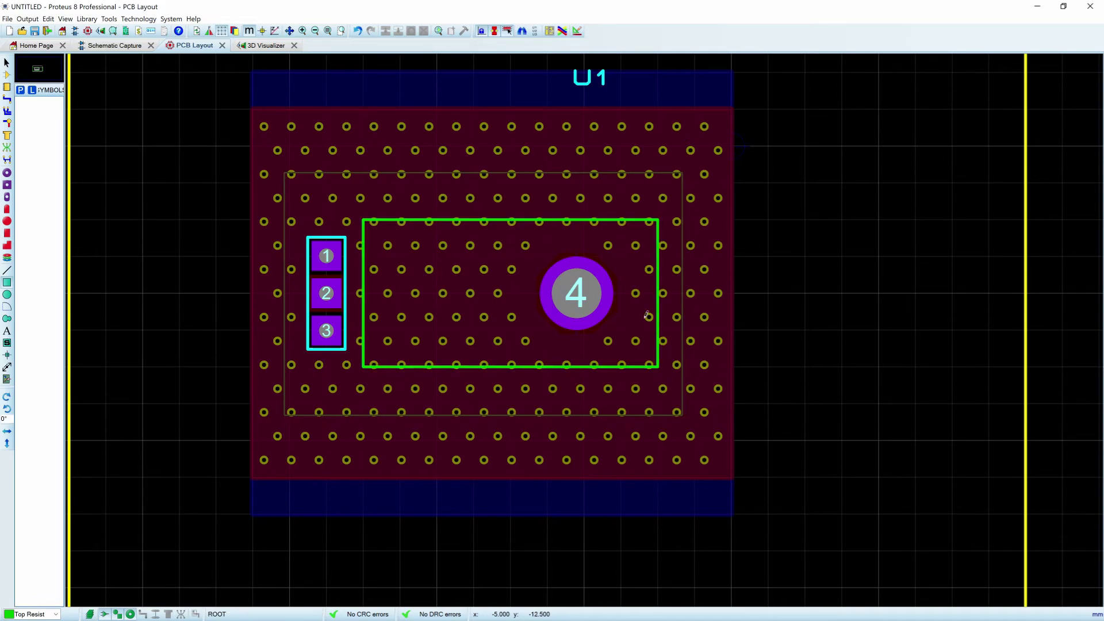
pyautogui.click(7, 75)
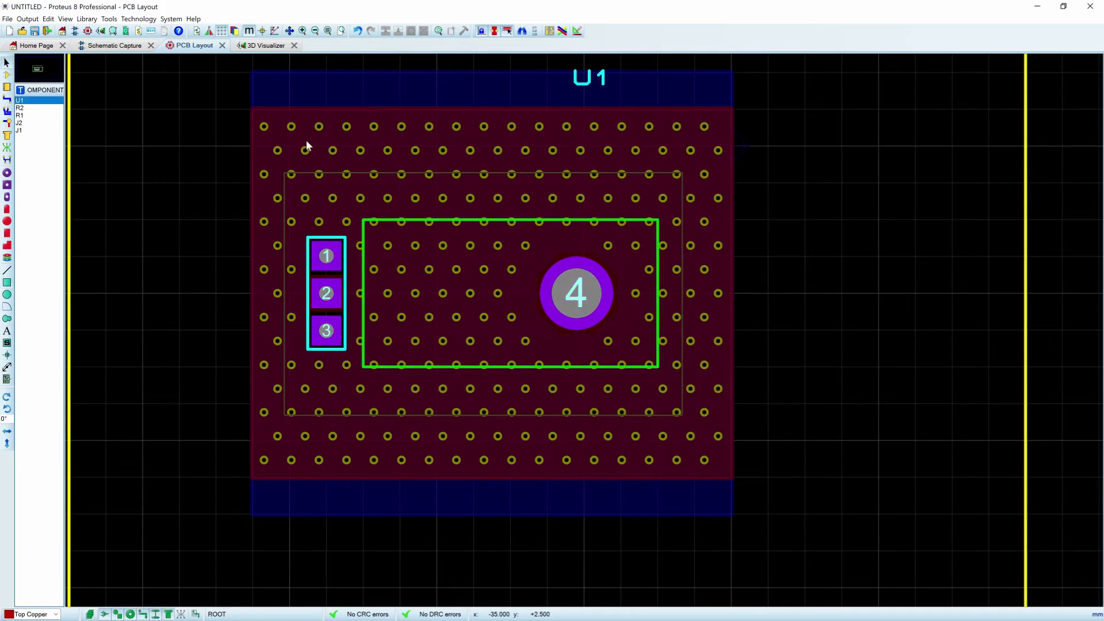
# Set the Top Resist rectangle's fill style to Solid for this graphic only
pyautogui.click(499, 221)
pyautogui.rightClick(499, 221)
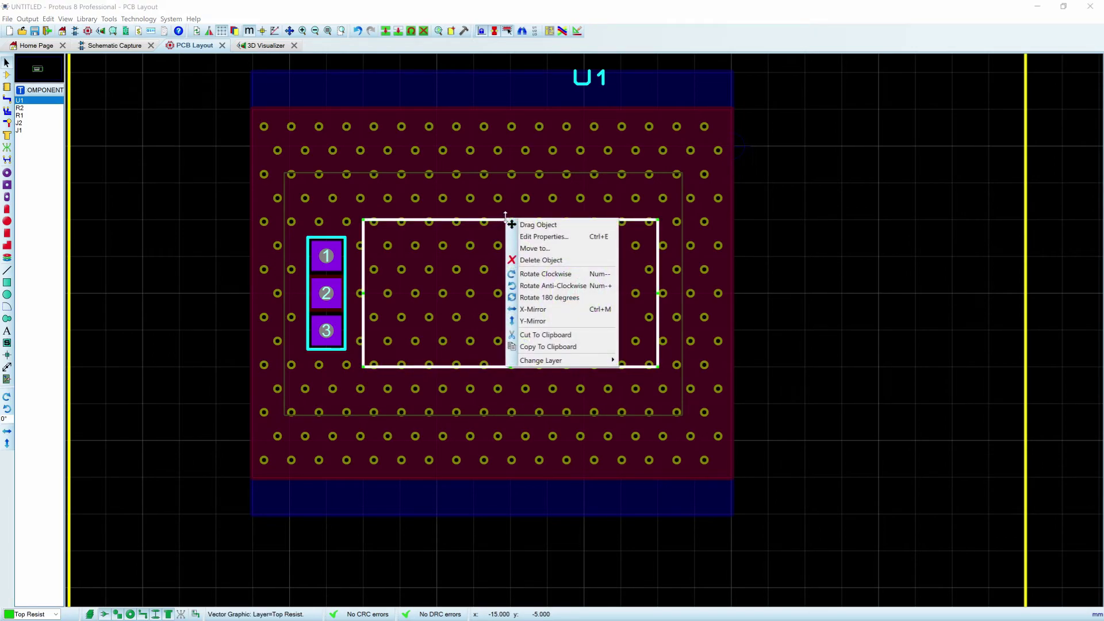
pyautogui.click(547, 238)
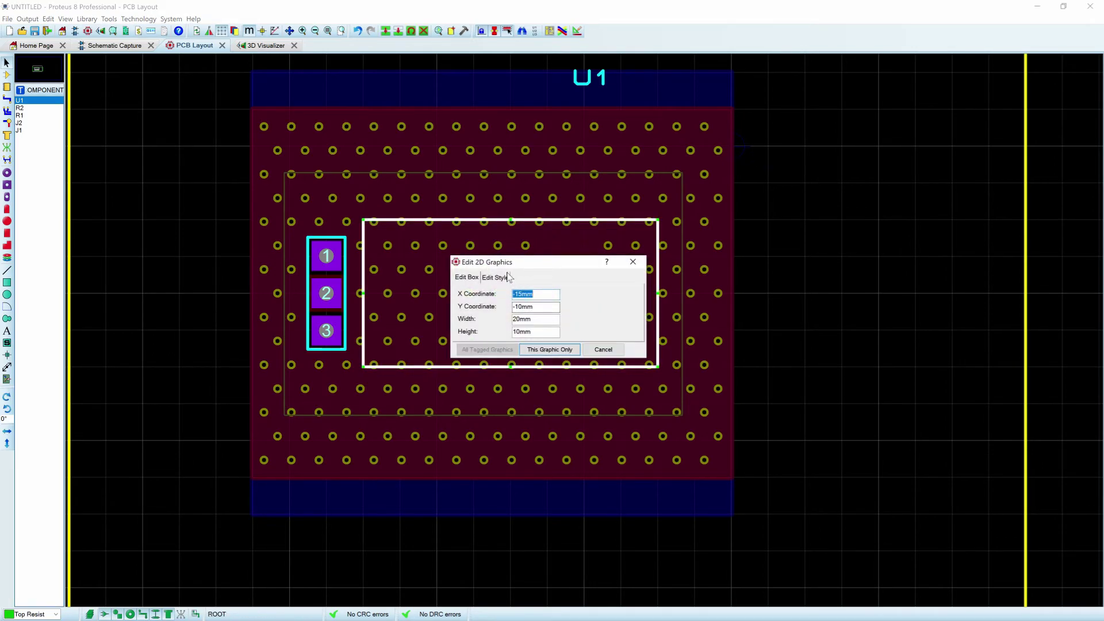
pyautogui.click(492, 280)
pyautogui.click(520, 309)
pyautogui.click(525, 327)
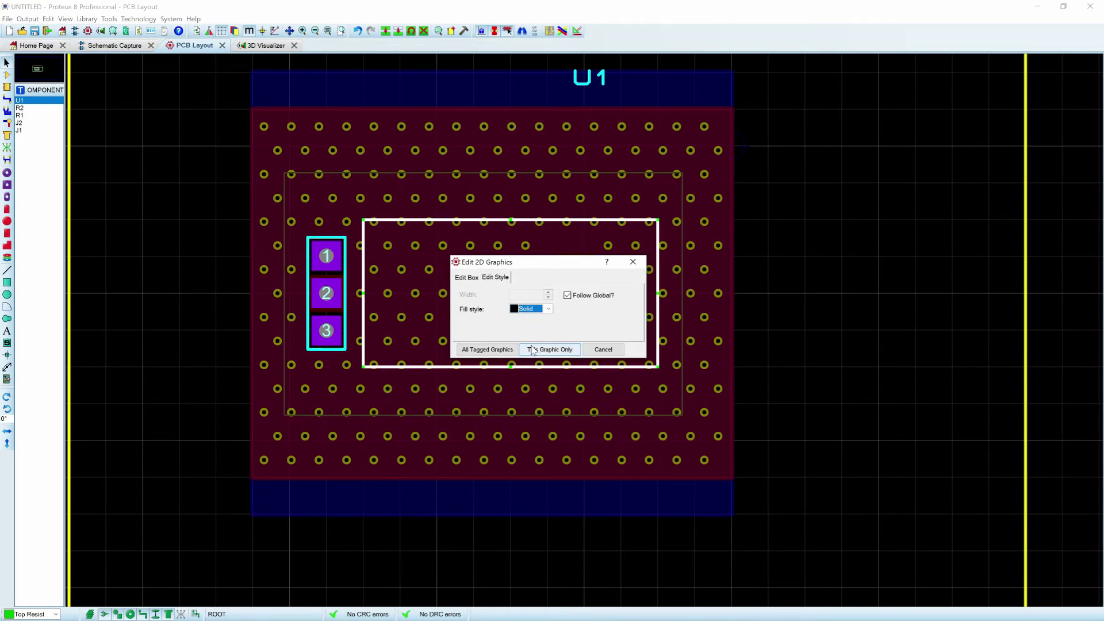
pyautogui.click(534, 350)
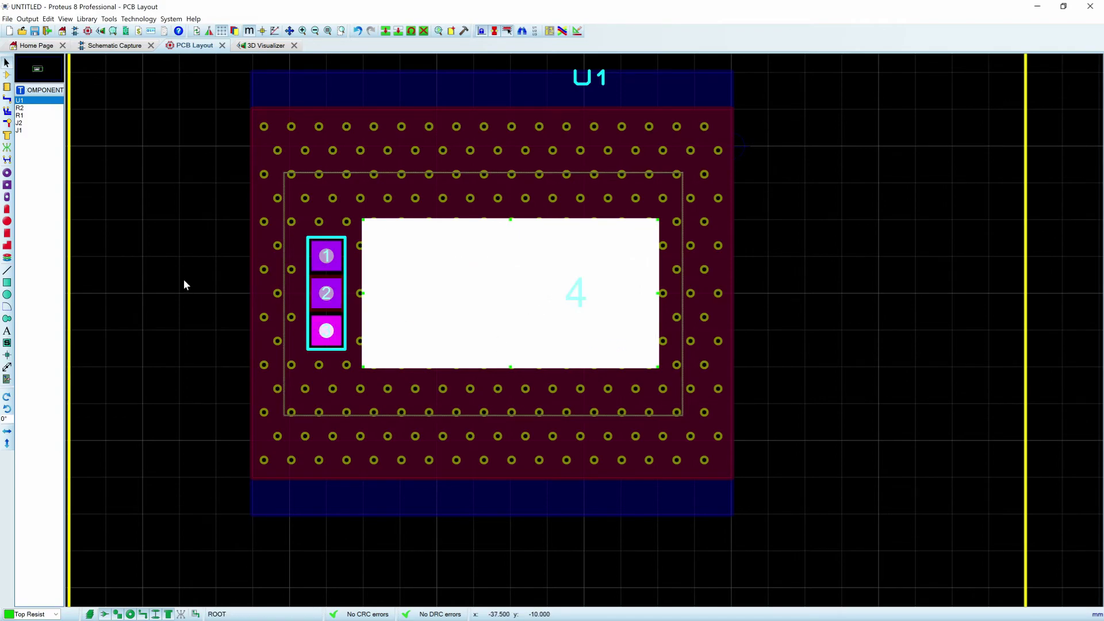
# Orbit the board in the 3D Visualizer to inspect the resist opening around U1's tab
pyautogui.click(259, 49)
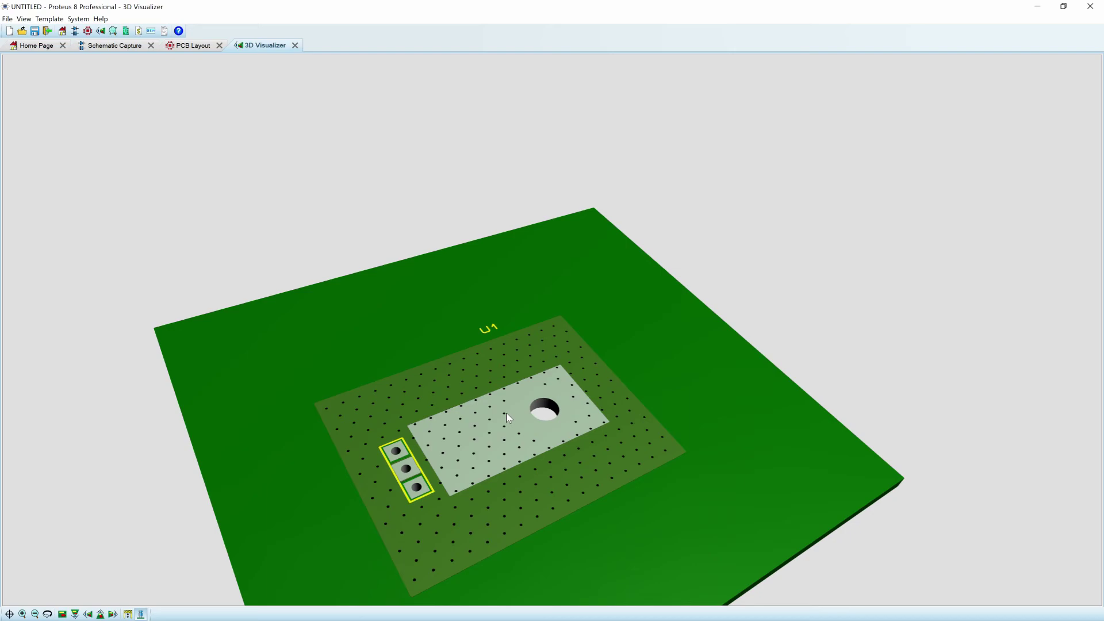
pyautogui.middleClick(508, 416)
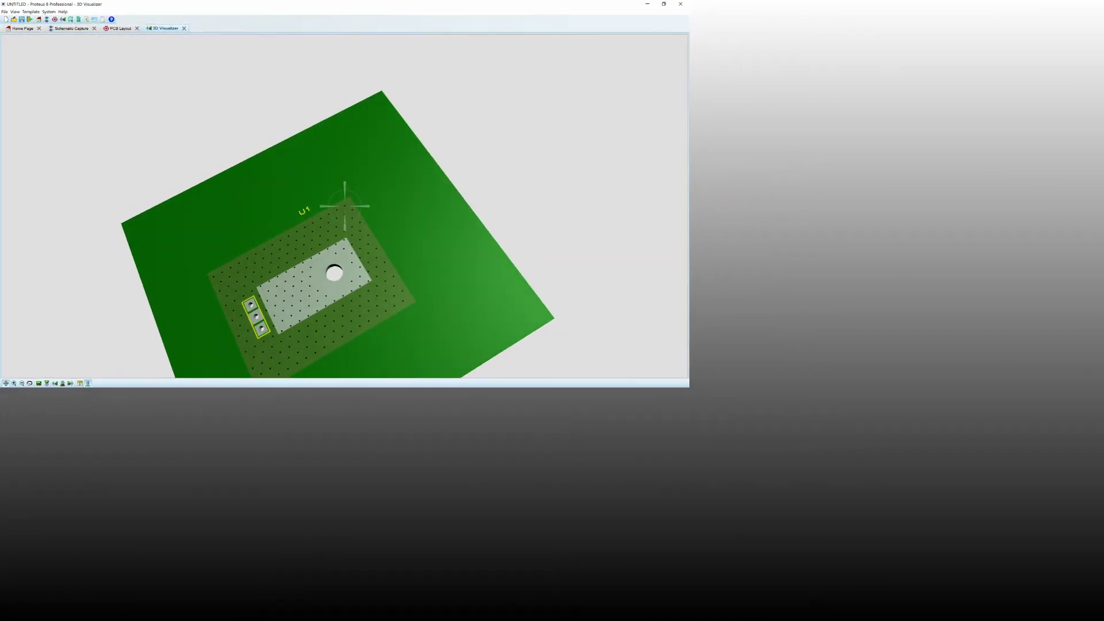
pyautogui.middleClick(302, 181)
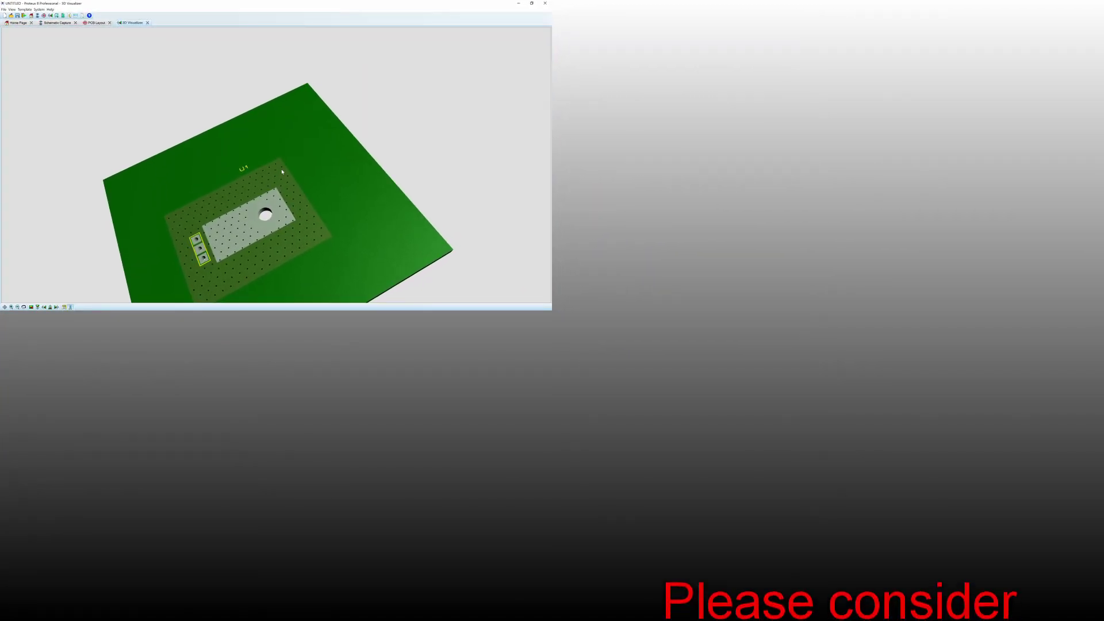